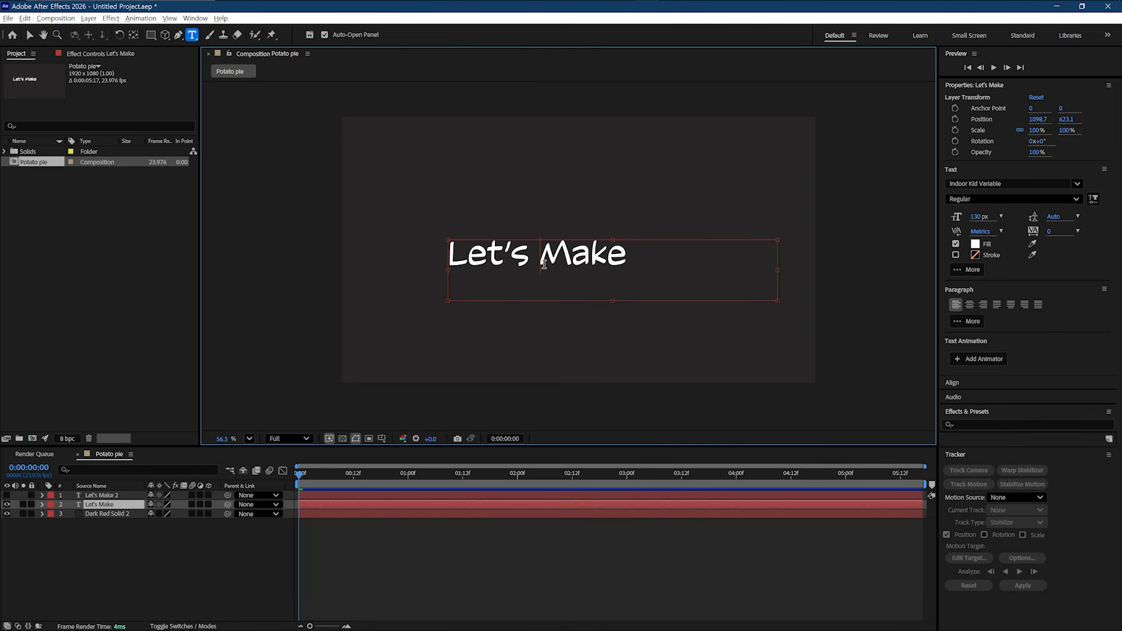
Step: Delete the word "Make" from the visible text layer so it reads only "Let's"
drag(533, 258, 639, 263)
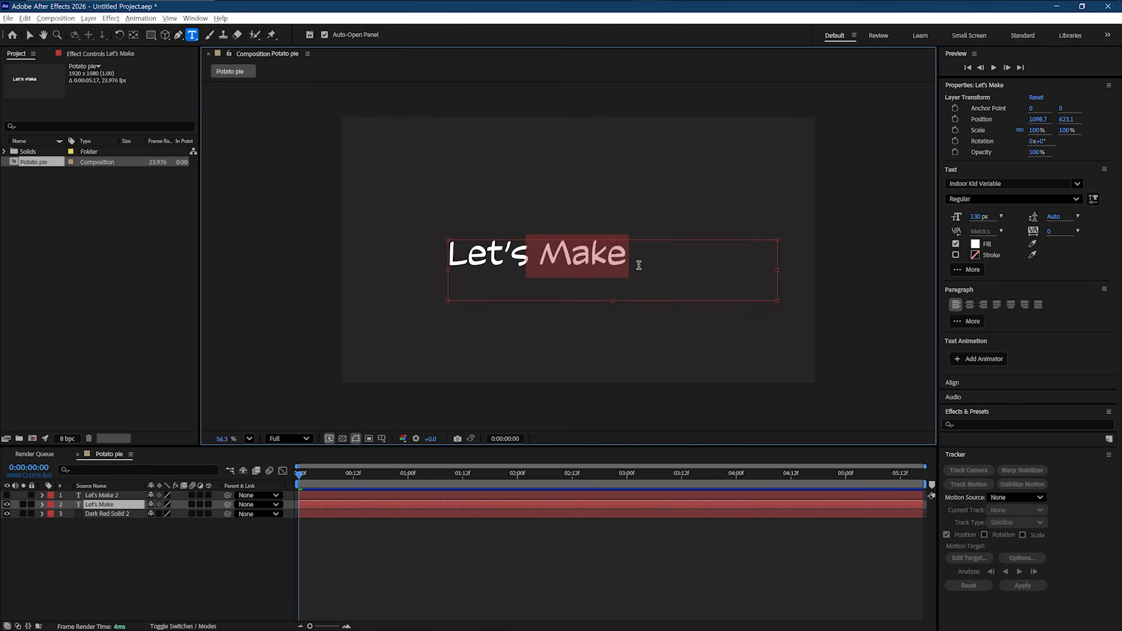
key(BackSpace)
click(202, 568)
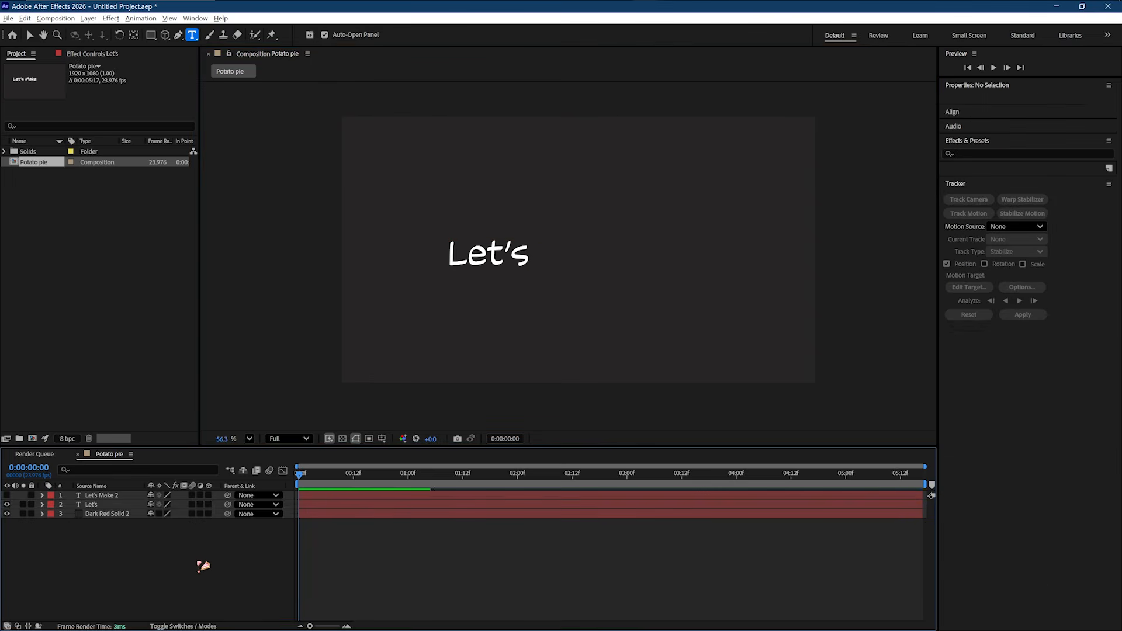
Step: Add a text animator with all variable font axes to the Let's layer
click(42, 504)
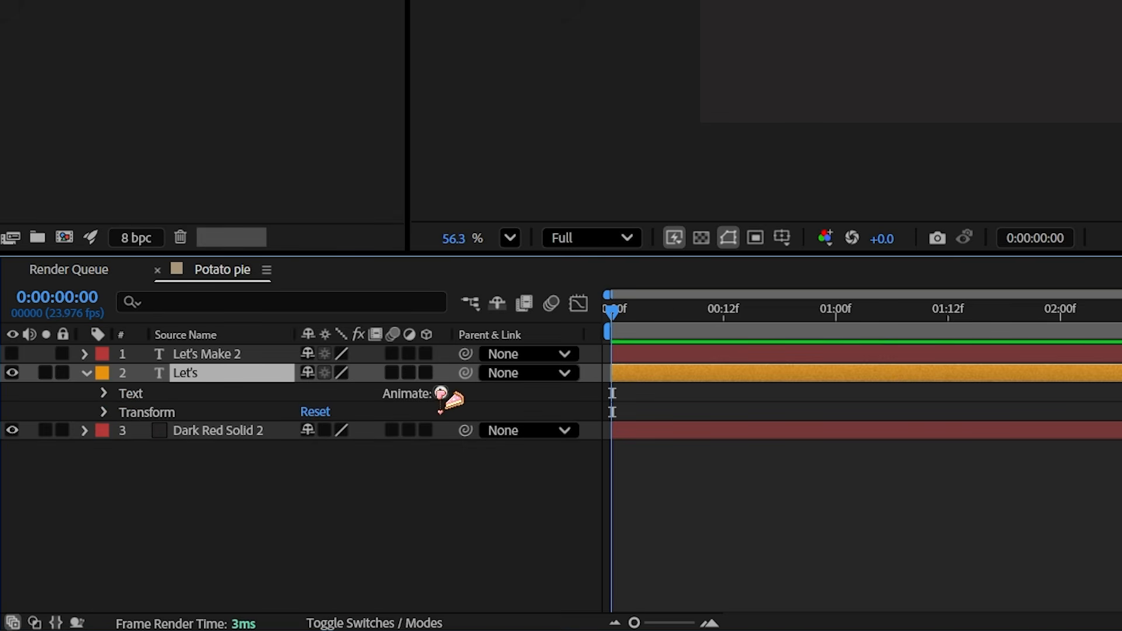
click(441, 393)
mouse_move(547, 380)
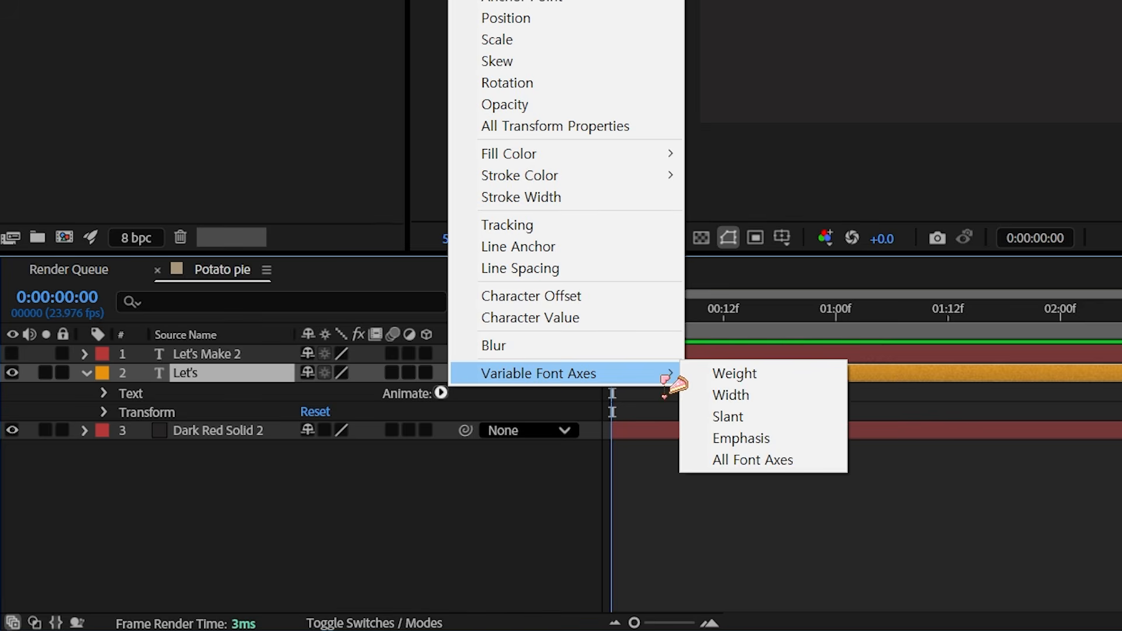
click(774, 463)
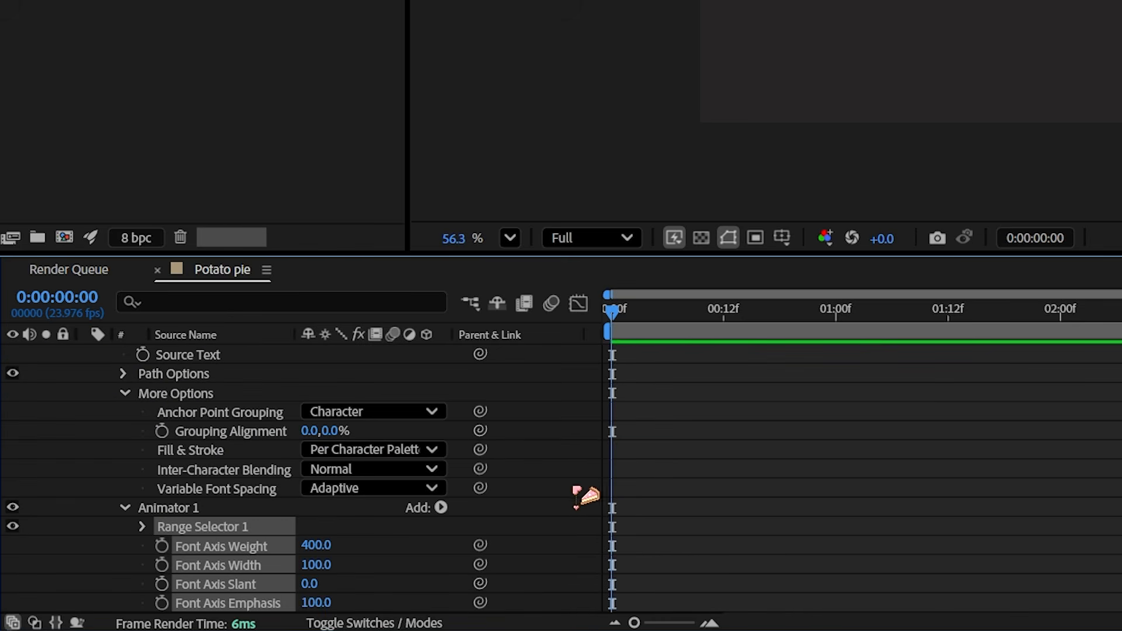
Step: Enable keyframing at frame 0 for the Let's layer's Font Axis Weight, Width, Slant and Emphasis
click(161, 545)
click(161, 565)
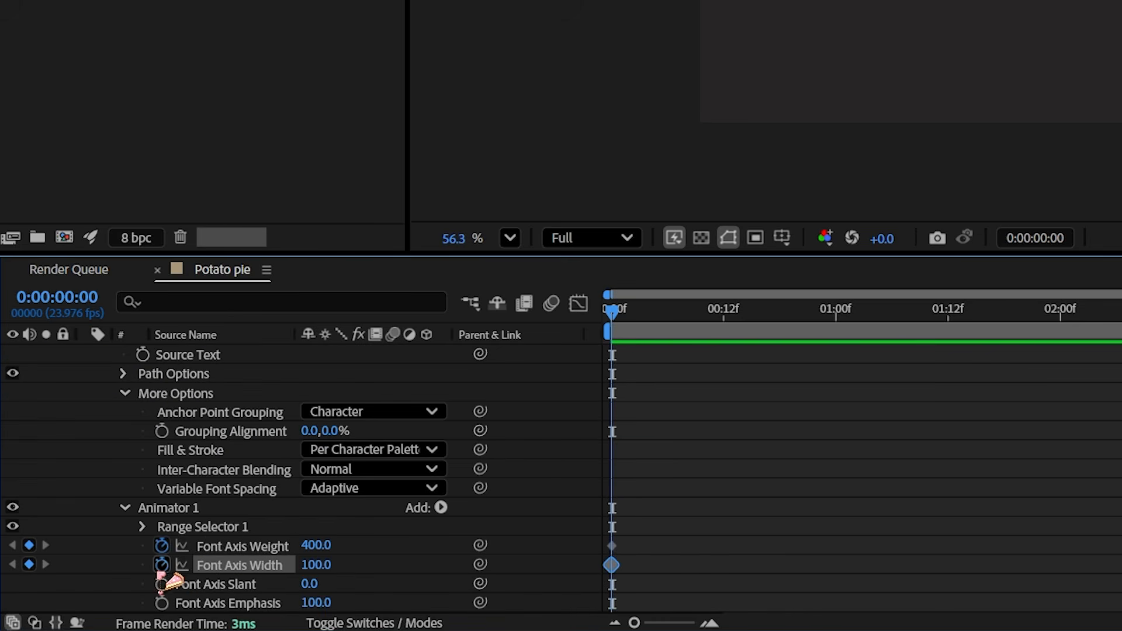
click(161, 584)
click(162, 603)
scroll(288, 503, down, 2)
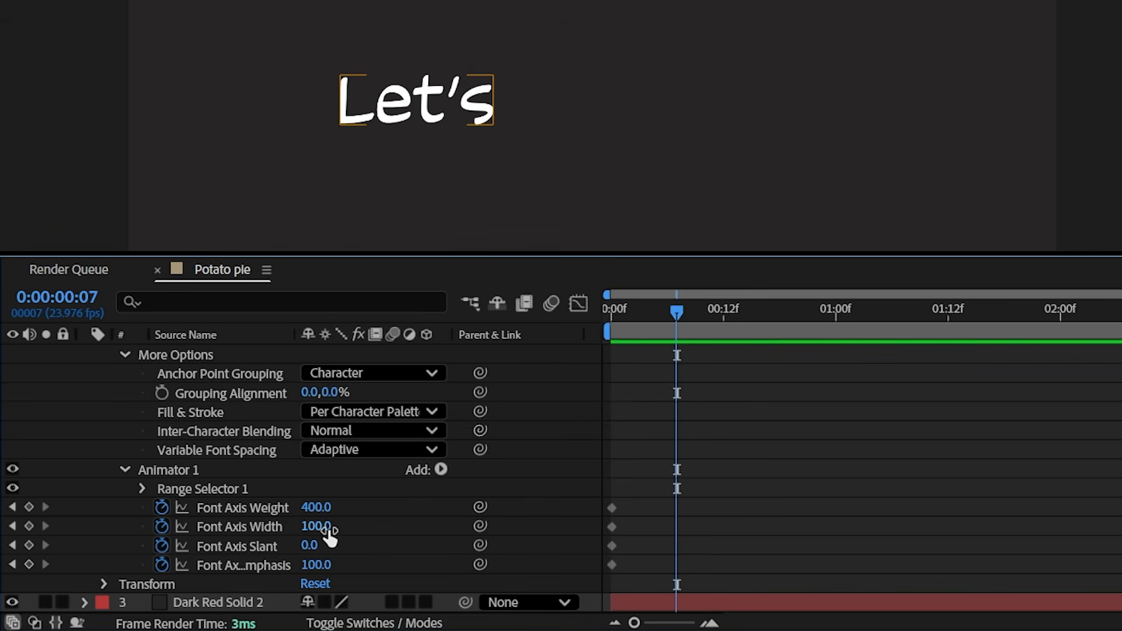
Step: Animate Font Axis Width to 70 at about frame 4 and copy its starting keyframe to frame 7
drag(327, 528, 2, 598)
drag(676, 527, 648, 528)
click(680, 482)
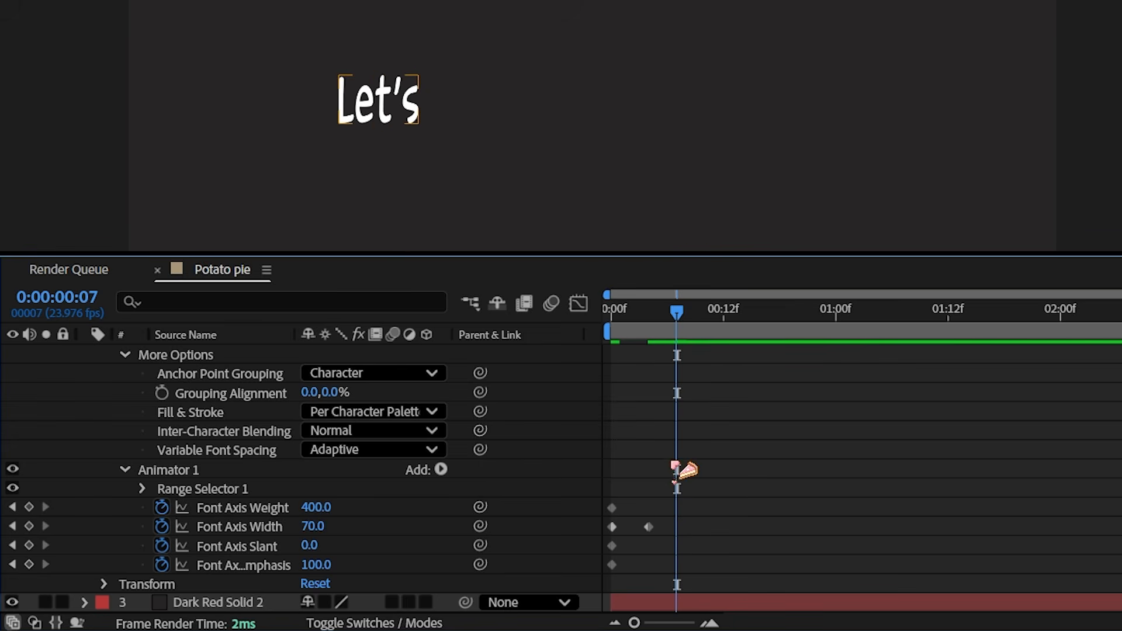
click(612, 527)
key(ctrl+c)
key(ctrl+v)
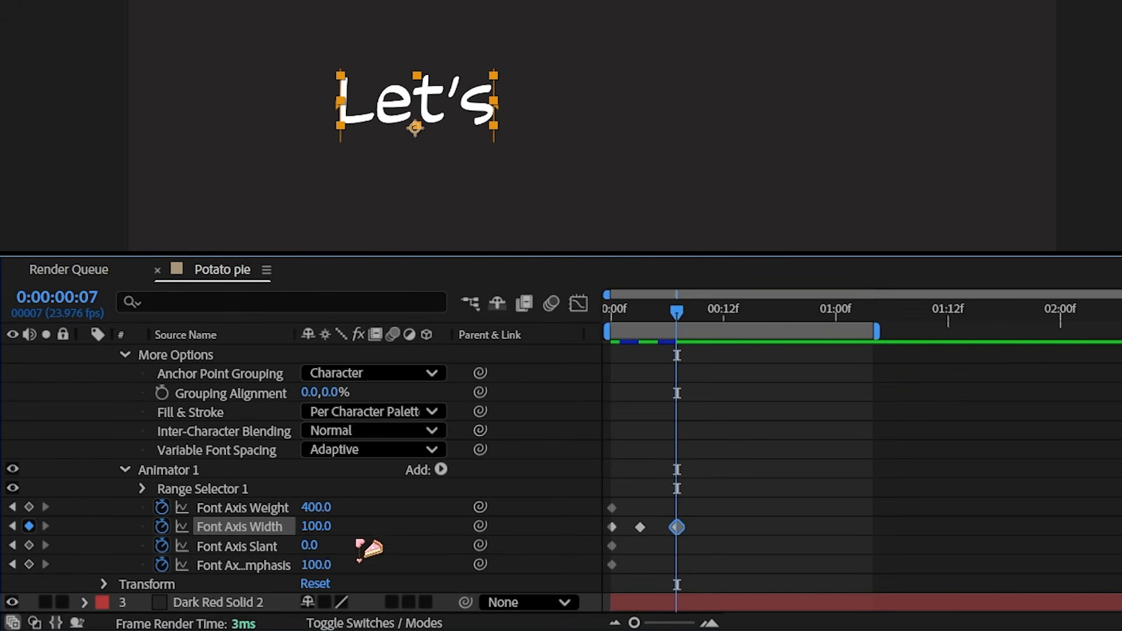
Step: Set Font Axis Width to 119.9 at frame 7, 94.3 at frame 11 and 100 at about frame 16
drag(313, 524, 535, 522)
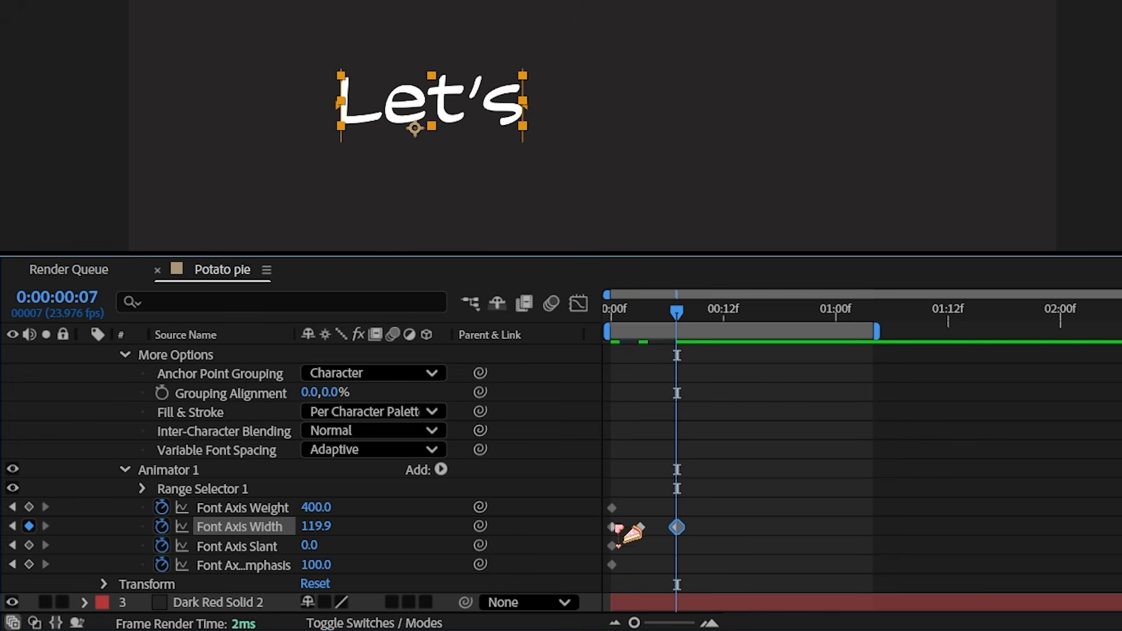
drag(716, 311, 715, 311)
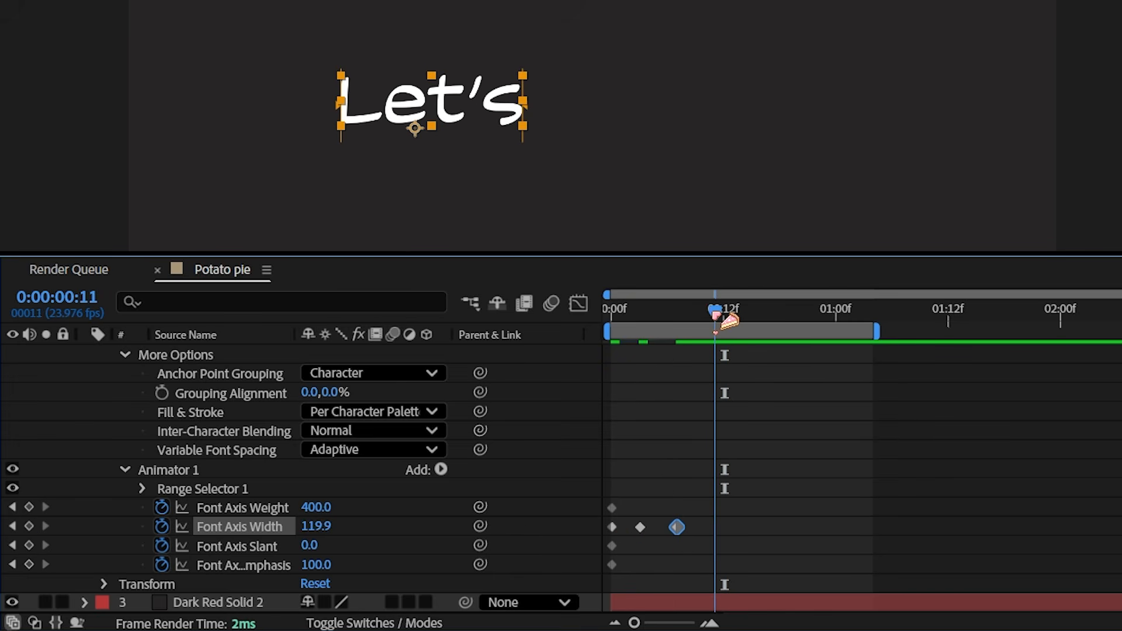
key(ctrl+v)
drag(312, 525, 246, 524)
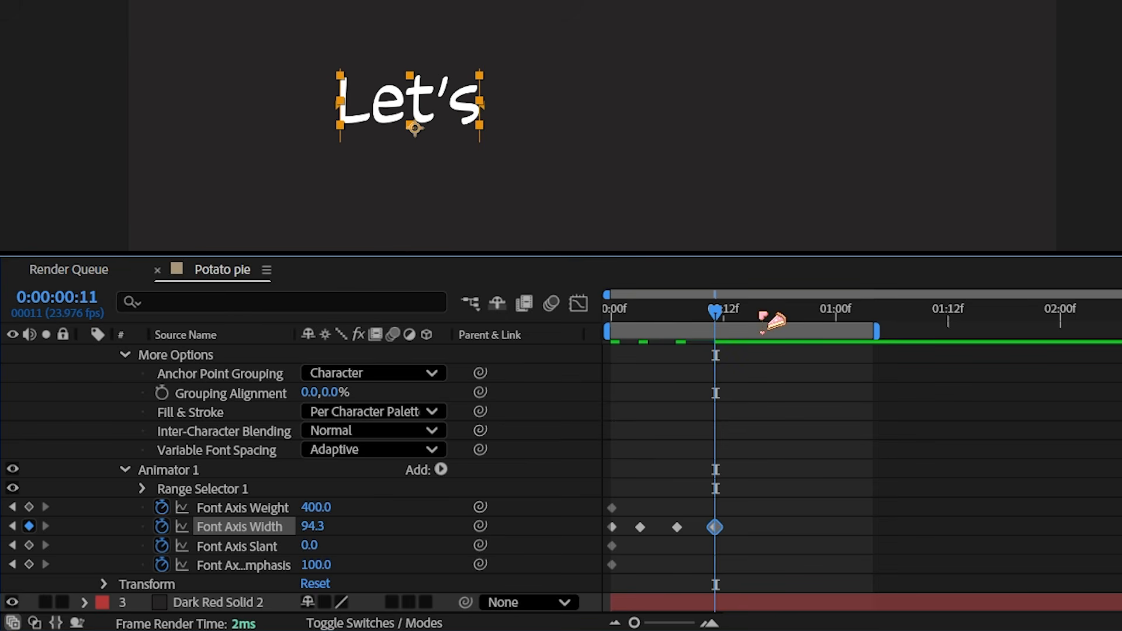
click(763, 316)
key(Home)
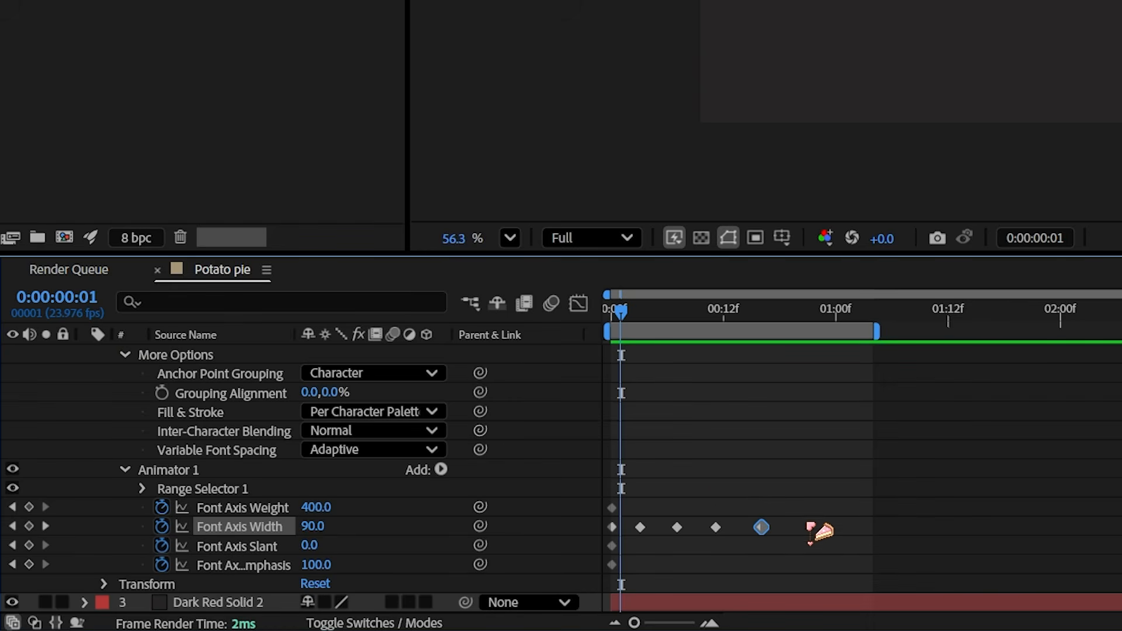
Step: Apply Easy Ease to all Font Axis Width keyframes and compress them to end at about frame 9
drag(817, 528, 613, 540)
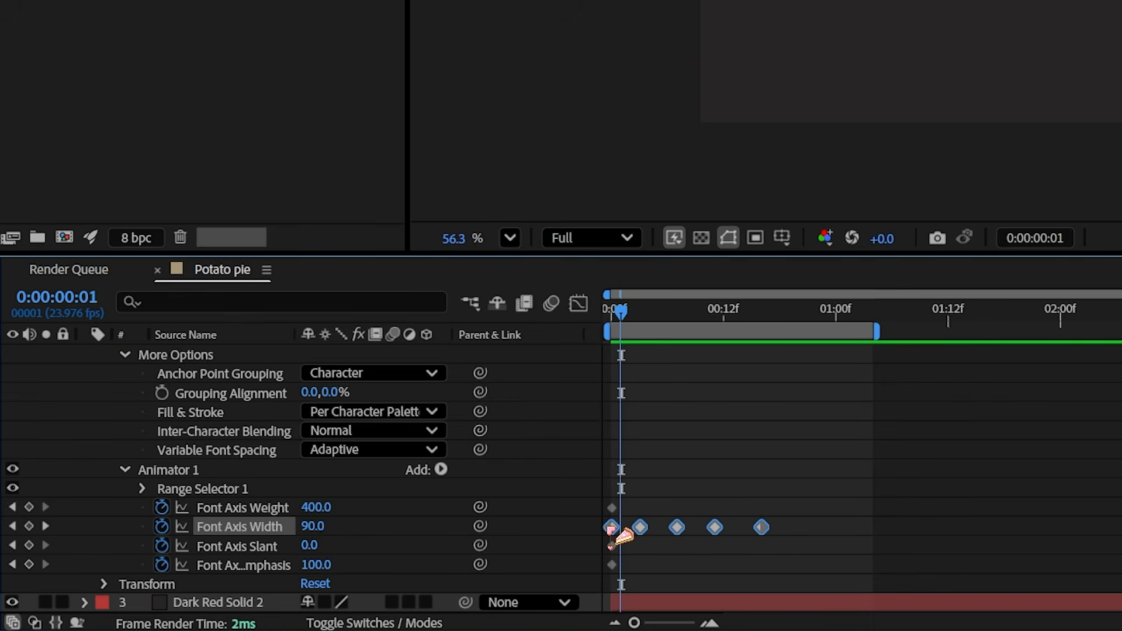
right_click(612, 529)
mouse_move(678, 514)
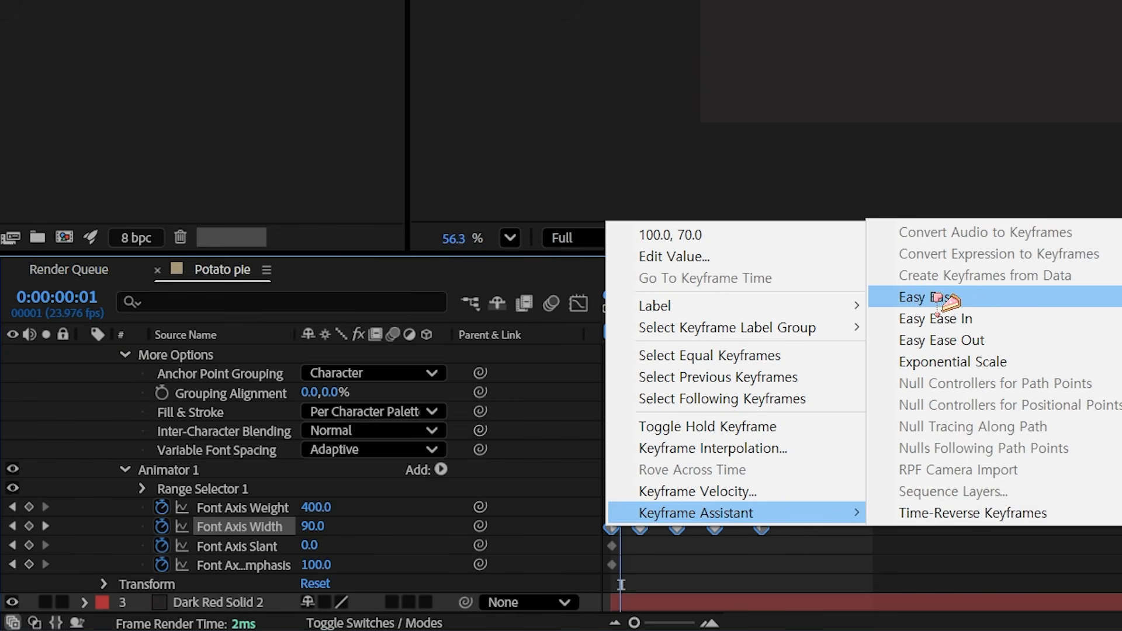
click(939, 297)
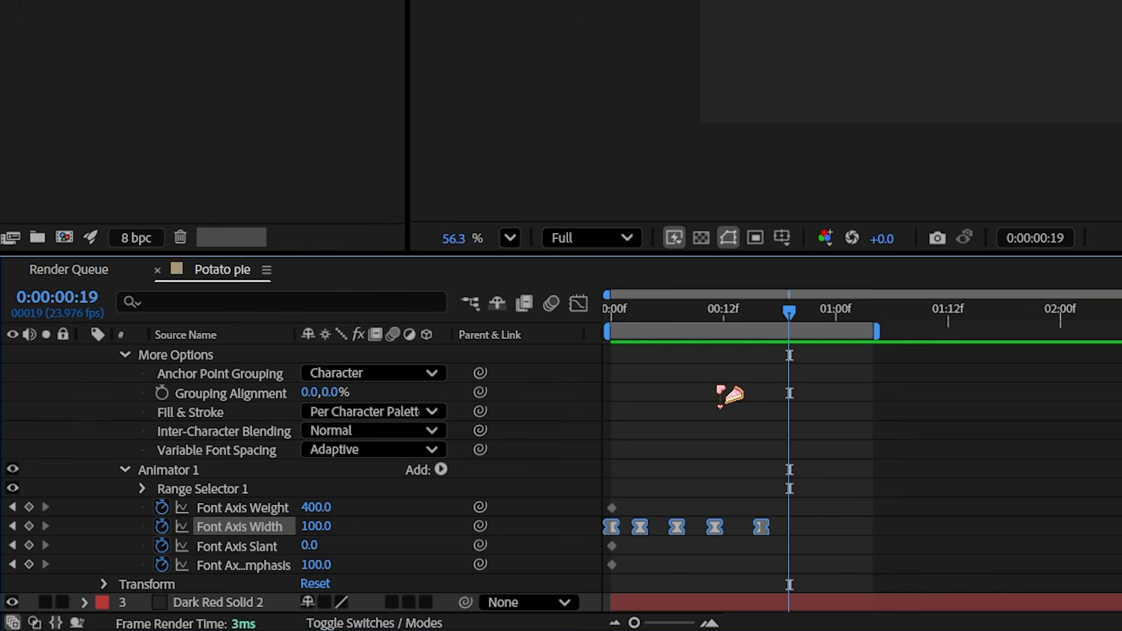
drag(778, 516, 608, 535)
drag(769, 530, 701, 537)
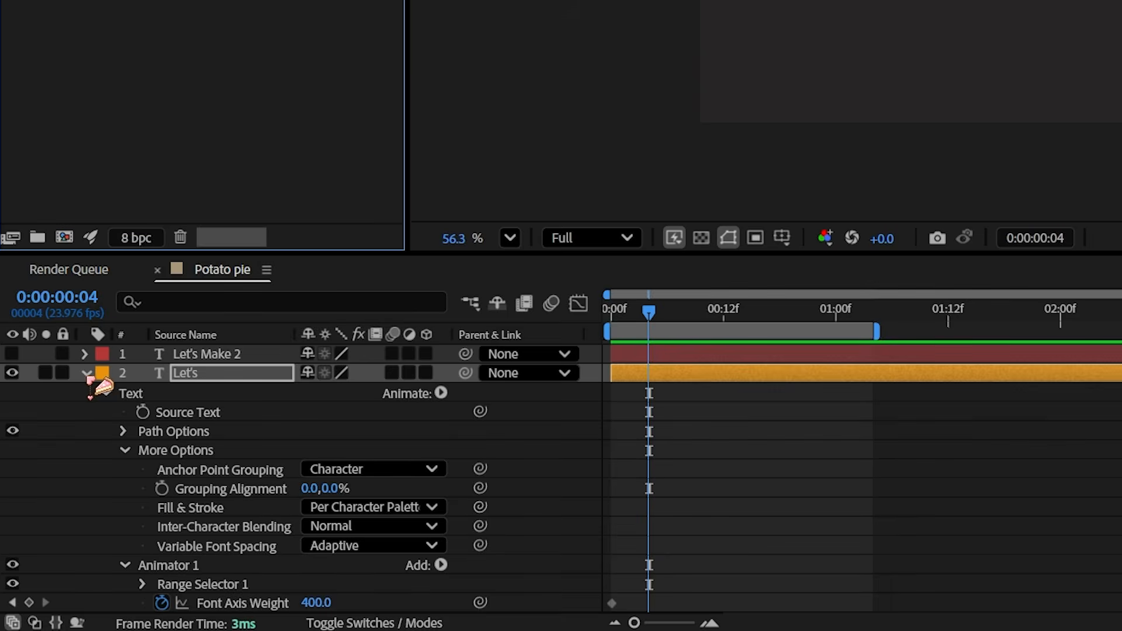
Step: Make the hidden second text layer visible and reveal only the animated properties of the Let's layer
click(84, 373)
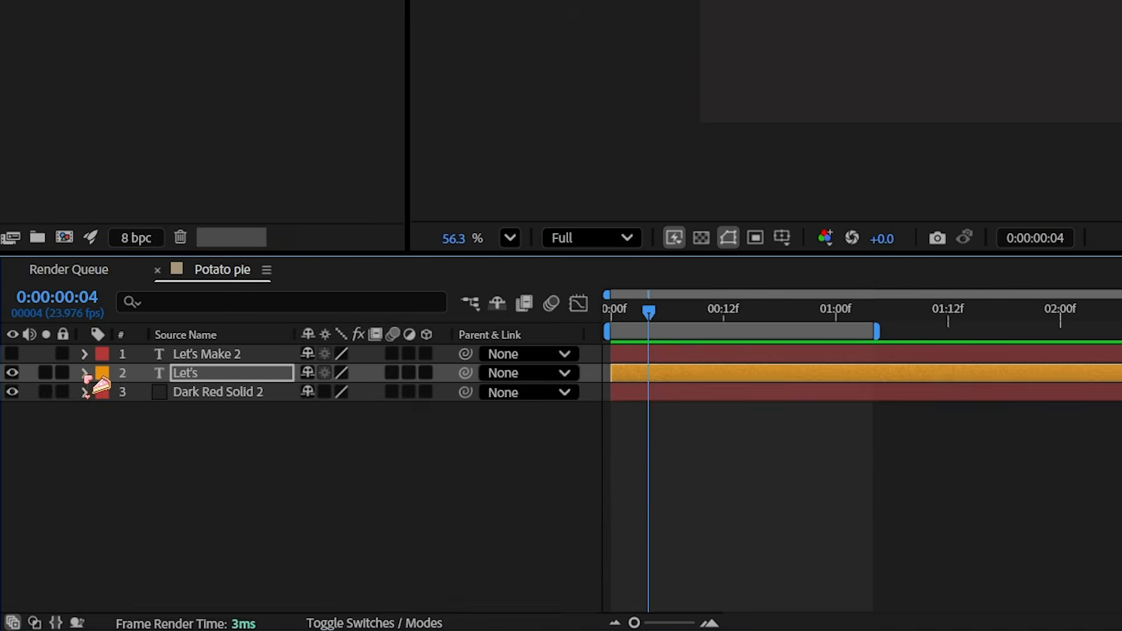
click(13, 355)
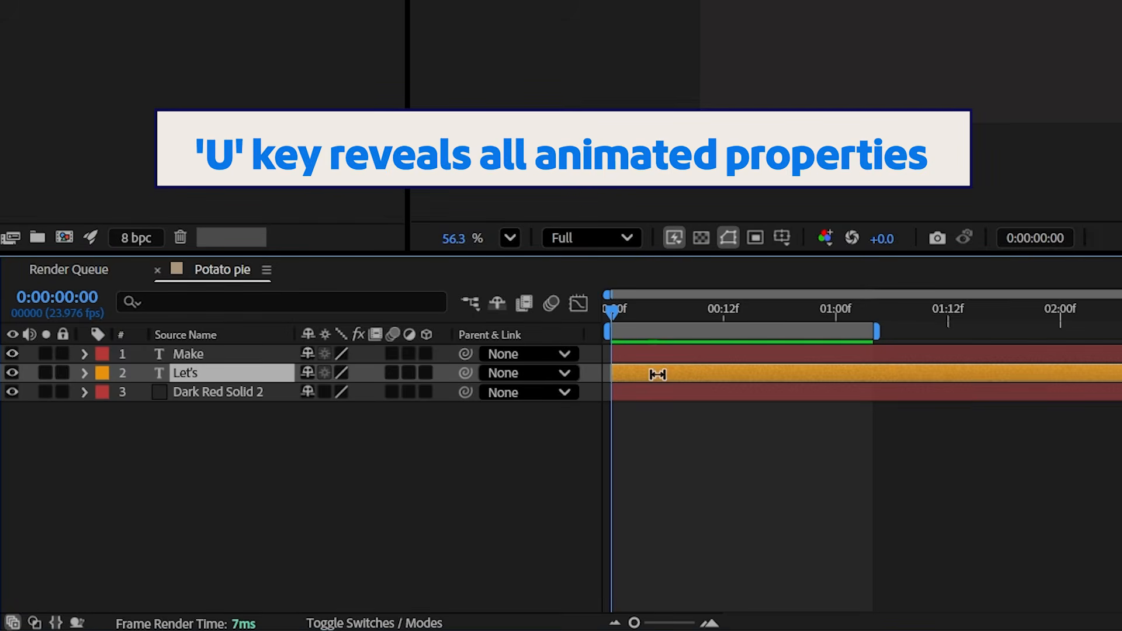
key(u)
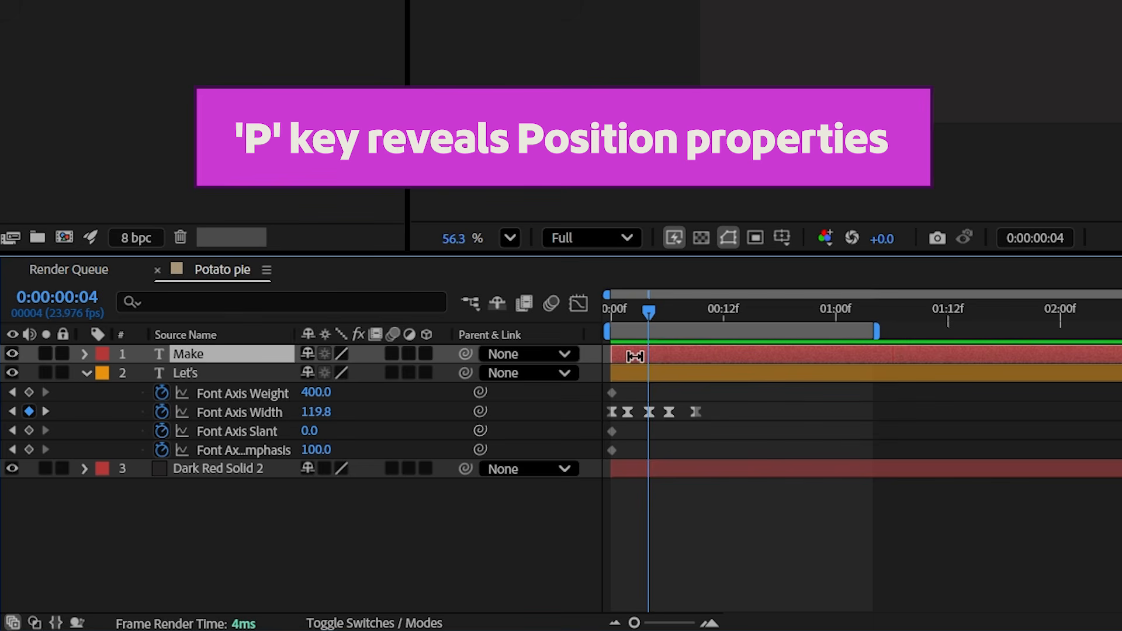
Step: Add a Position keyframe to the Make layer at frame 0 and move it to about frame 5
key(p)
click(613, 311)
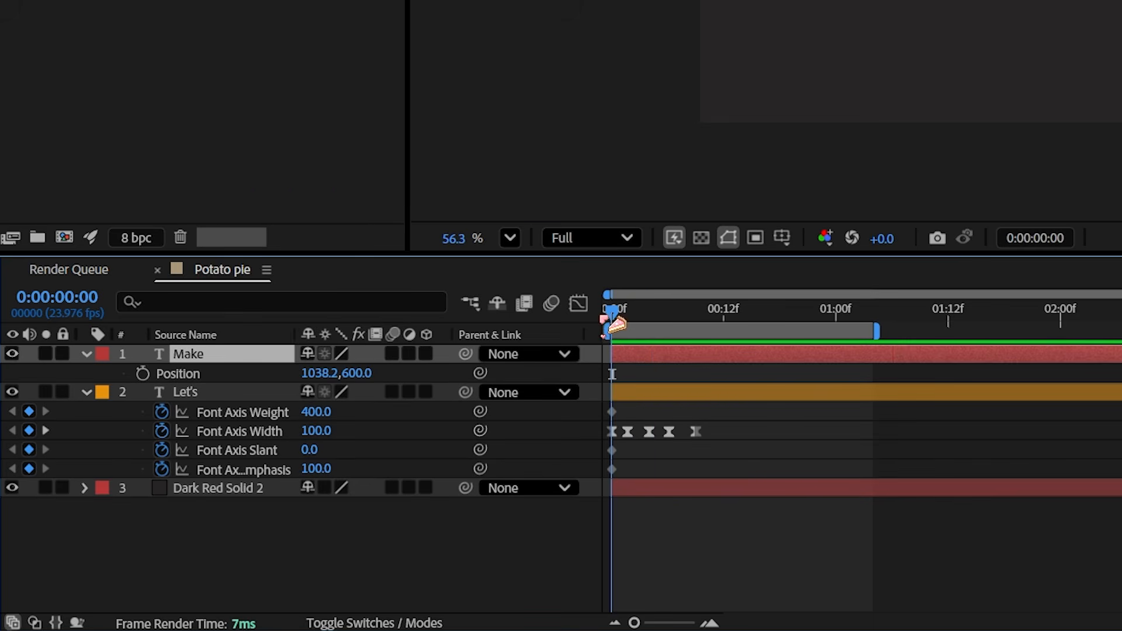
click(142, 374)
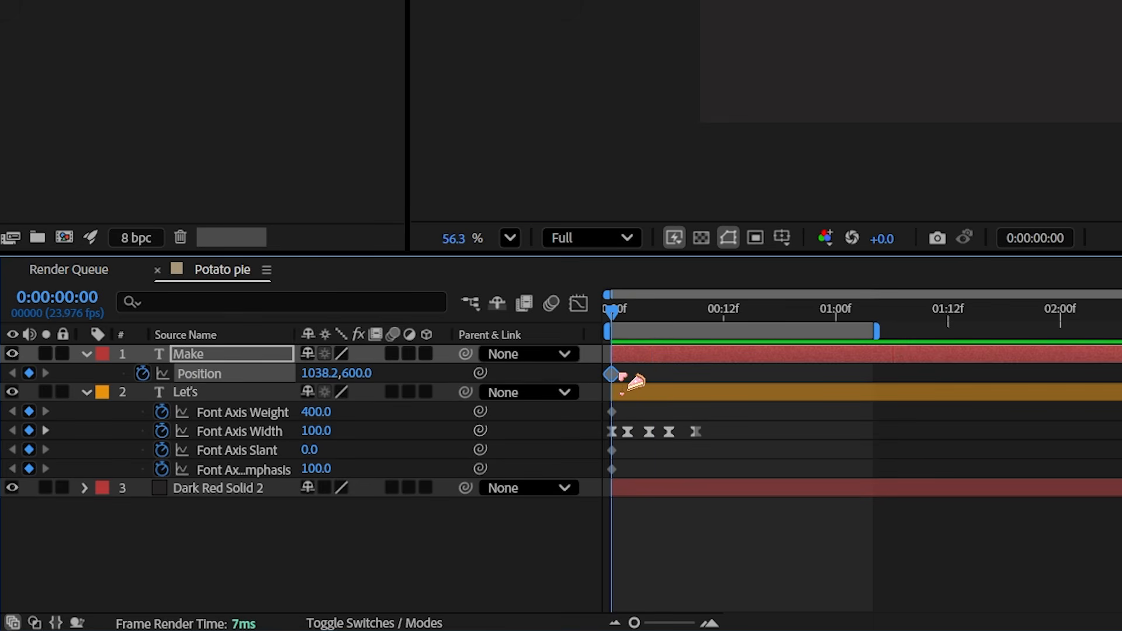
drag(612, 374, 659, 374)
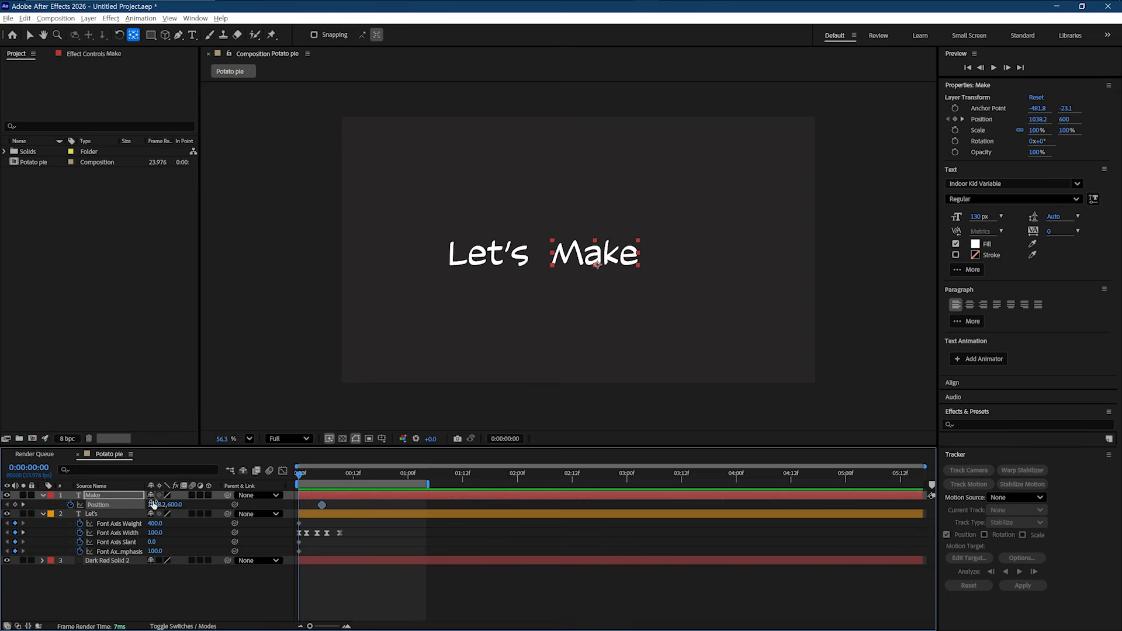
Step: Start the Make layer off-screen at Position 2147.2, 600 on frame 0 and keyframe it at 792.8, 600 on frame 2
drag(316, 373, 1121, 341)
drag(607, 488, 710, 489)
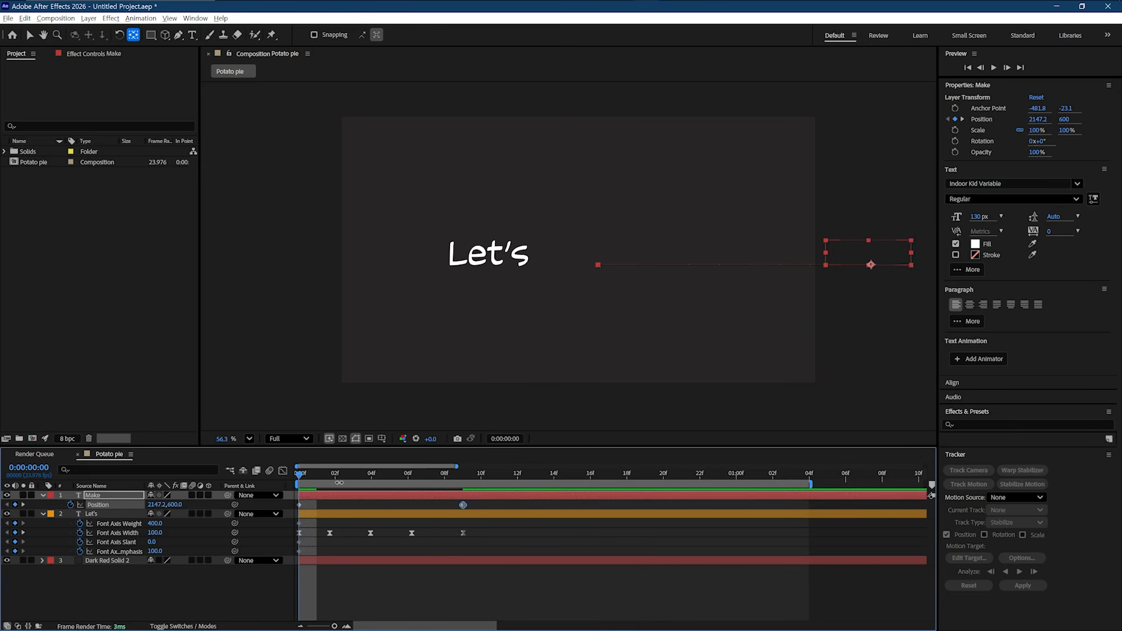
mouse_move(323, 481)
mouse_down()
mouse_move(345, 482)
mouse_move(336, 486)
mouse_up()
click(325, 508)
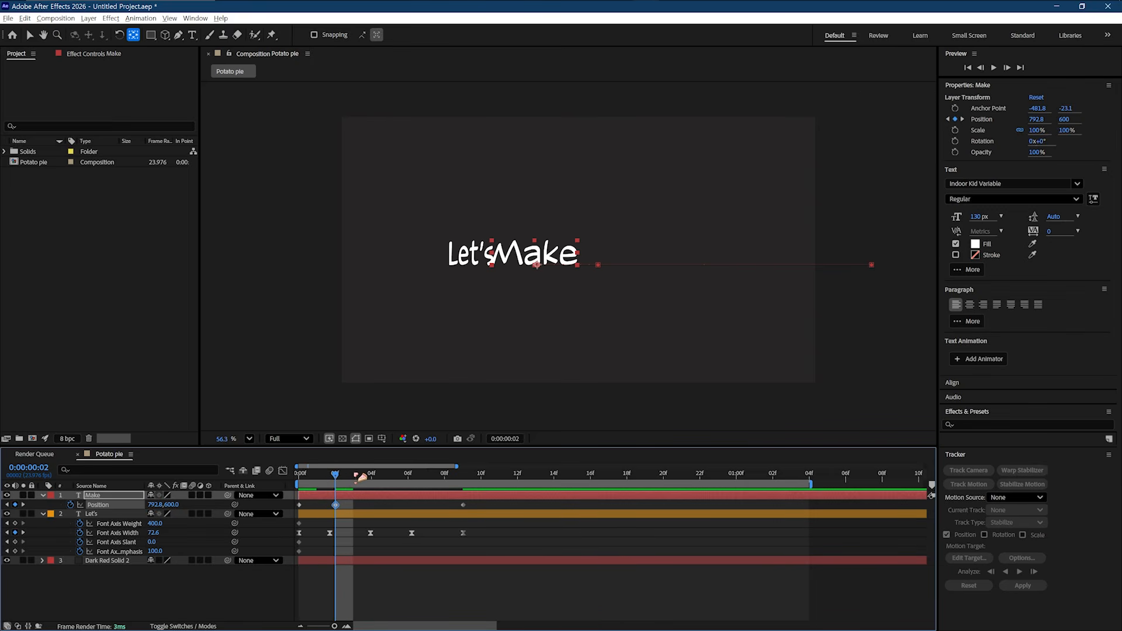
Step: Preview the animation and stretch the keyframes of both text layers so the last Width keyframe lands at about frame 12
drag(355, 477, 298, 483)
key(space)
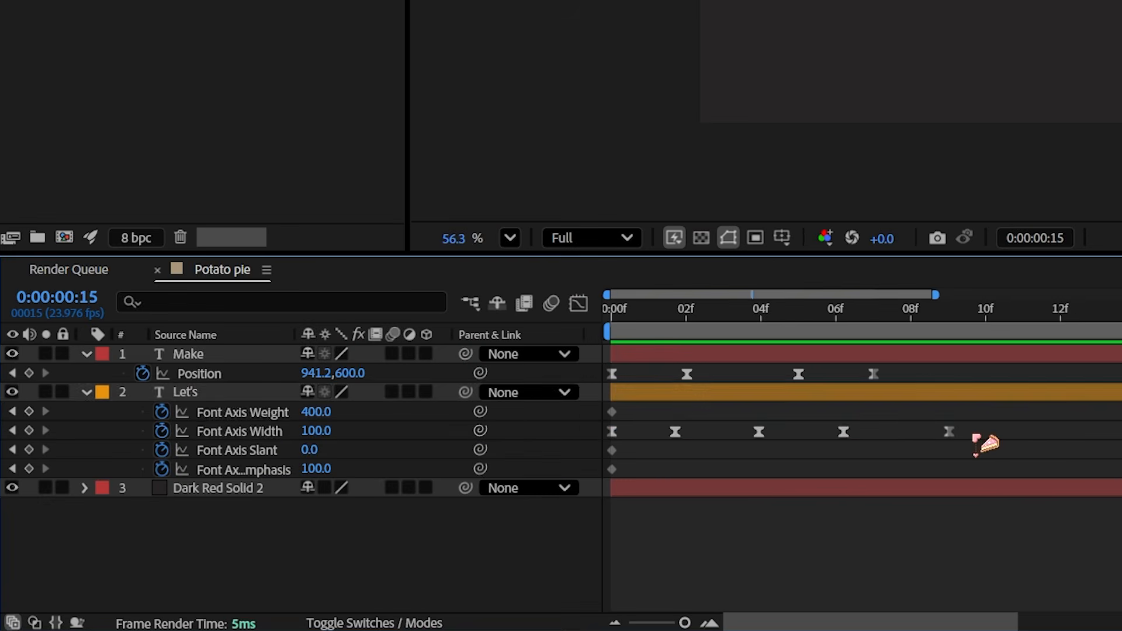
drag(490, 534, 265, 502)
drag(956, 433, 1073, 434)
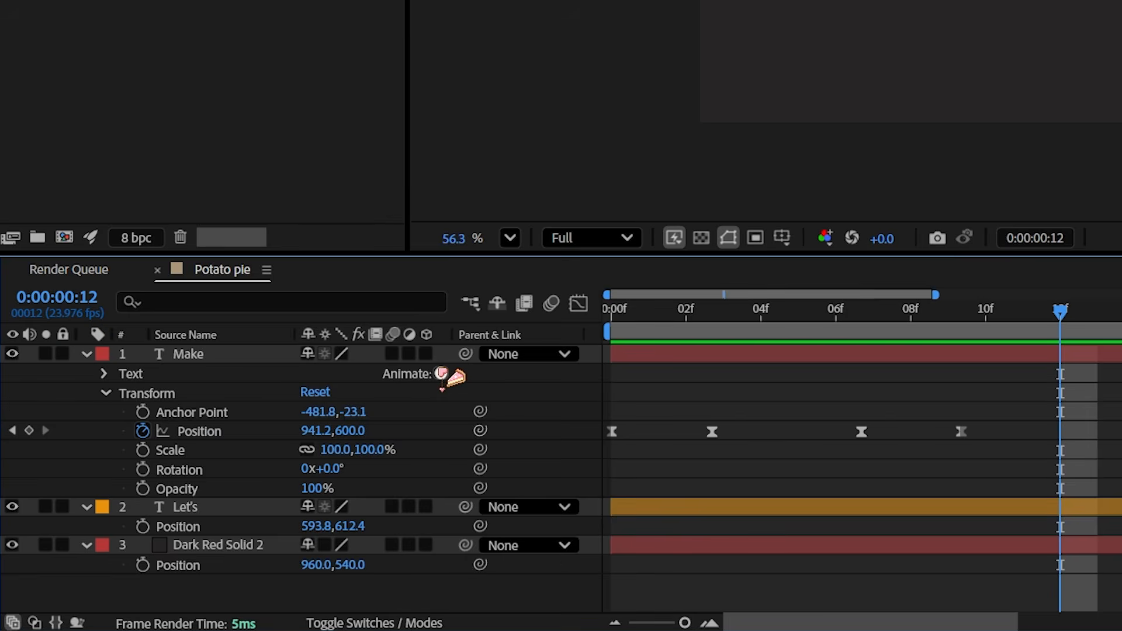
Step: Add a text animator with all variable font axes to the Make layer
click(441, 373)
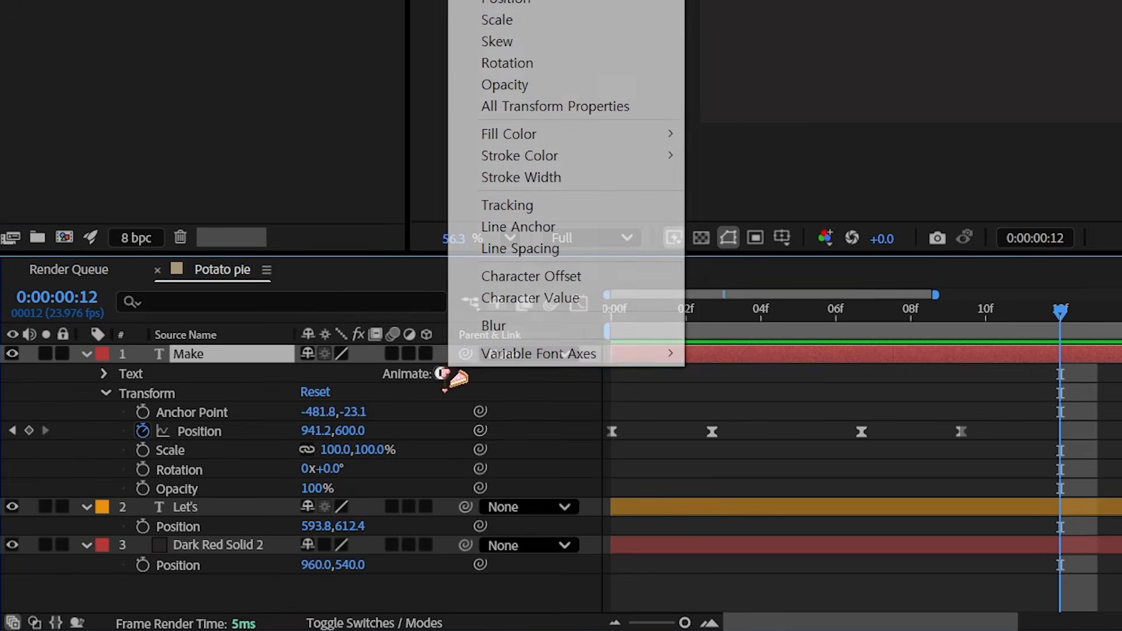
mouse_move(581, 354)
click(800, 439)
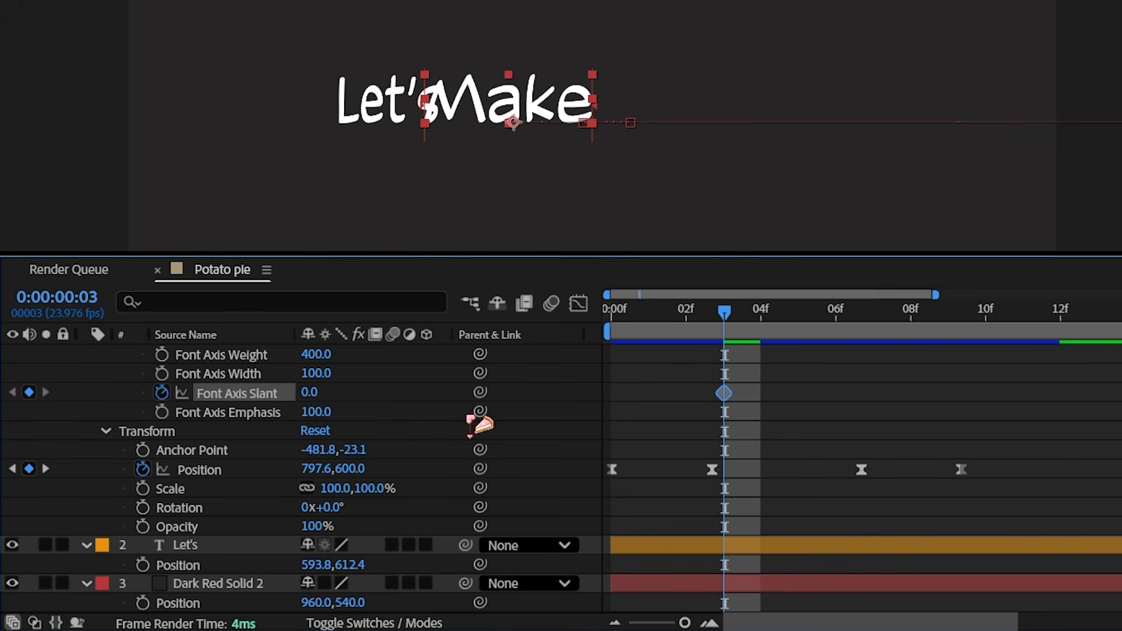
Step: Animate the Make layer's Font Axis Slant from 0 to a forward lean by about frame 9, with Easy Ease on the keyframes
drag(731, 397, 763, 357)
drag(773, 316, 939, 329)
drag(308, 394, 147, 404)
drag(949, 393, 609, 403)
key(F9)
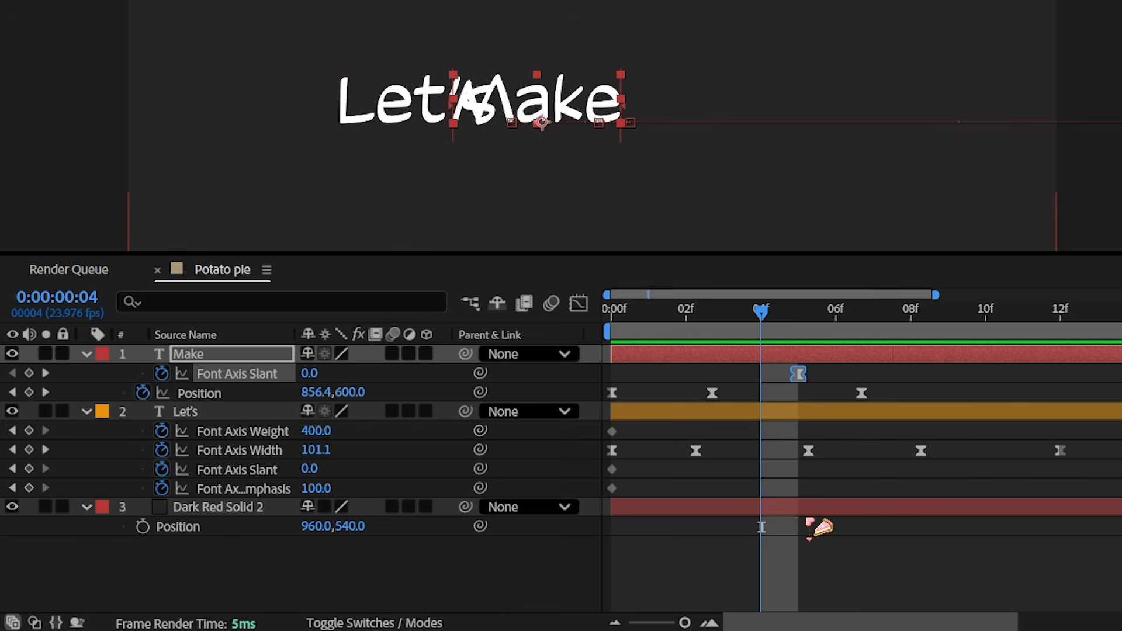
Step: Split all three layers at frame 16 with their properties collapsed
key(ctrl+a)
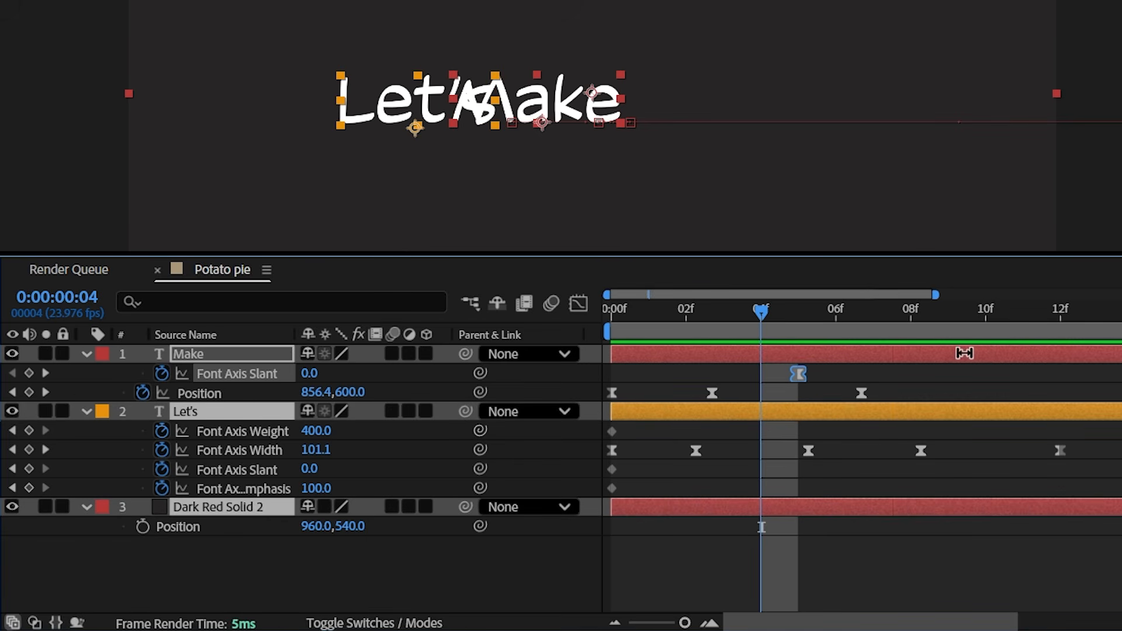
key(u)
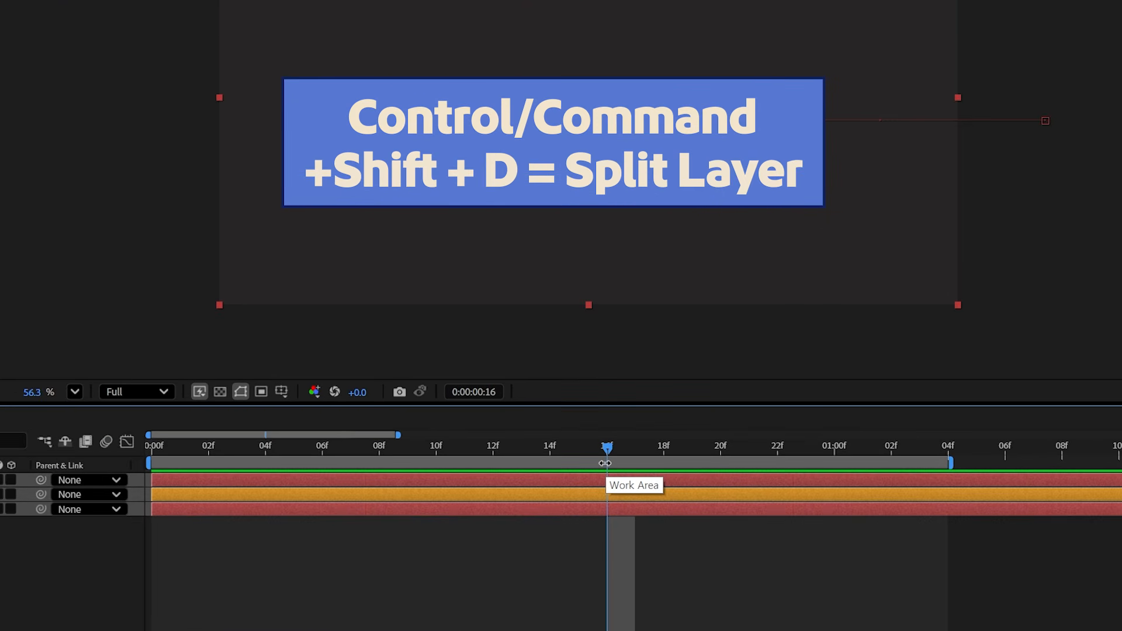
key(ctrl+shift+d)
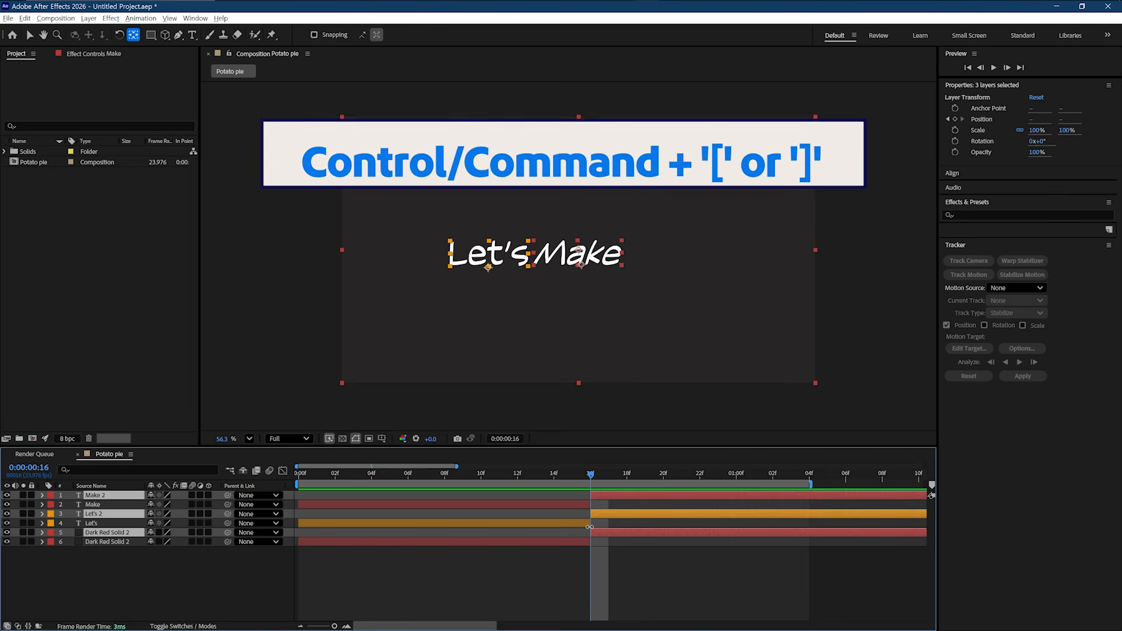
Step: Group the three split-off layers together at the top of the layer stack, above the original layers
key(ctrl+shift+bracketleft)
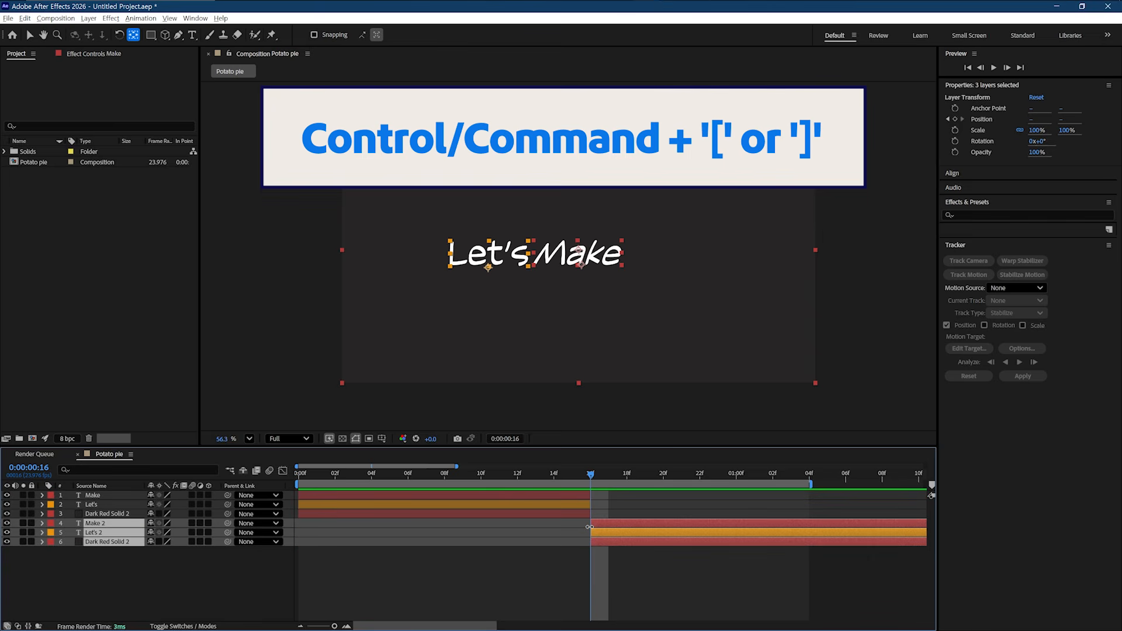
key(ctrl+bracketright)
key(ctrl+bracketright)
key(ctrl+bracketright)
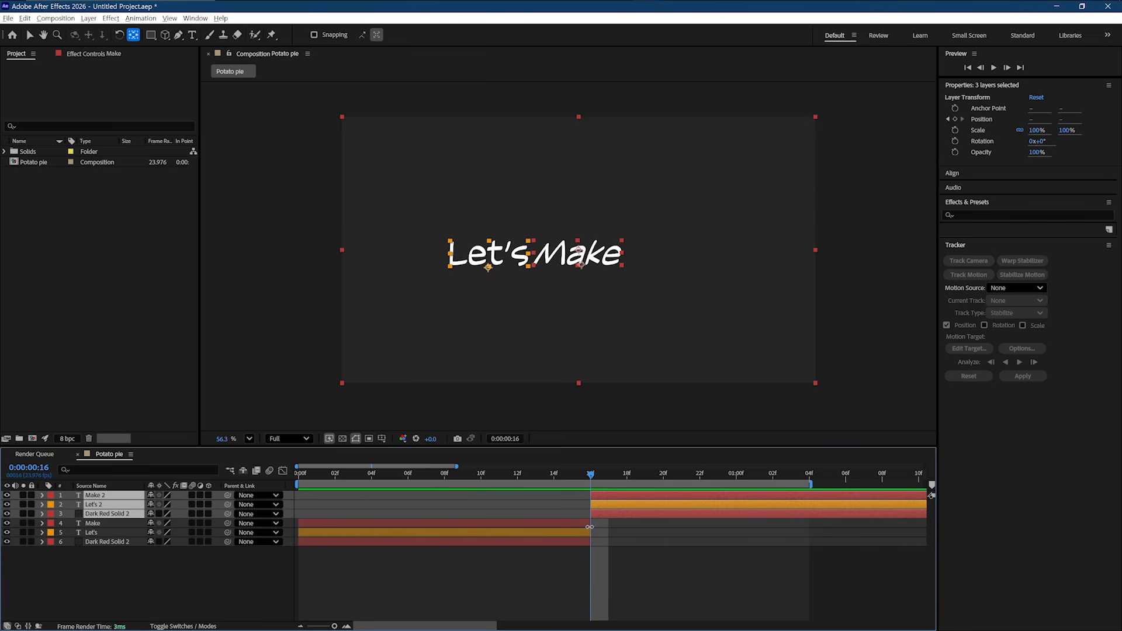
Step: Change the split-off background solid's color to near-white, saving it as a new solid
click(107, 514)
click(65, 18)
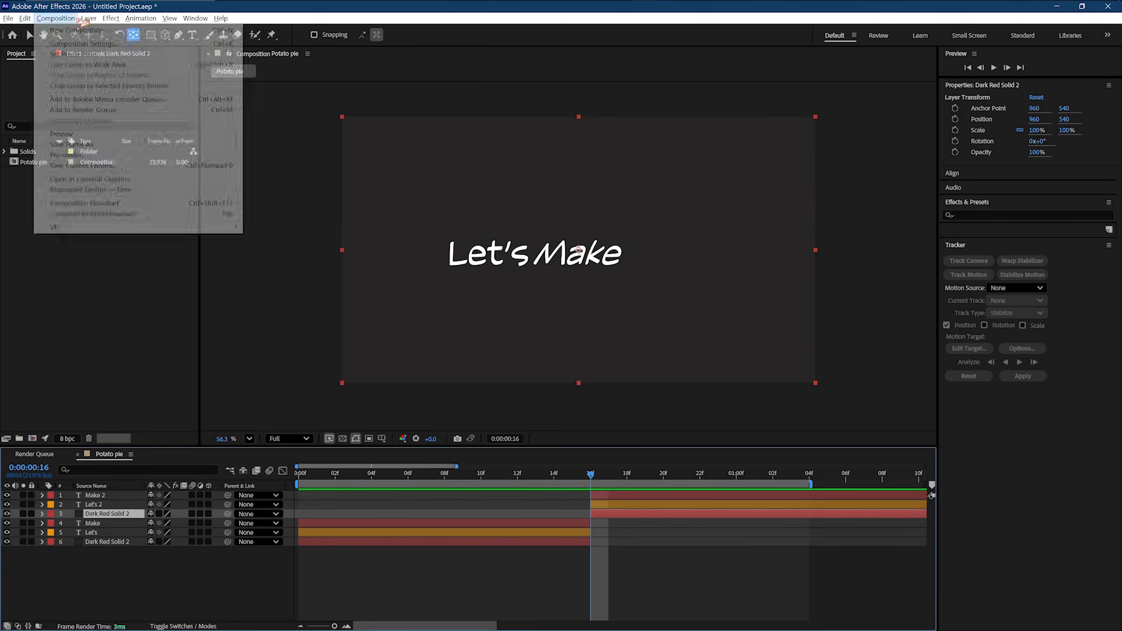
mouse_move(88, 18)
click(109, 43)
click(553, 383)
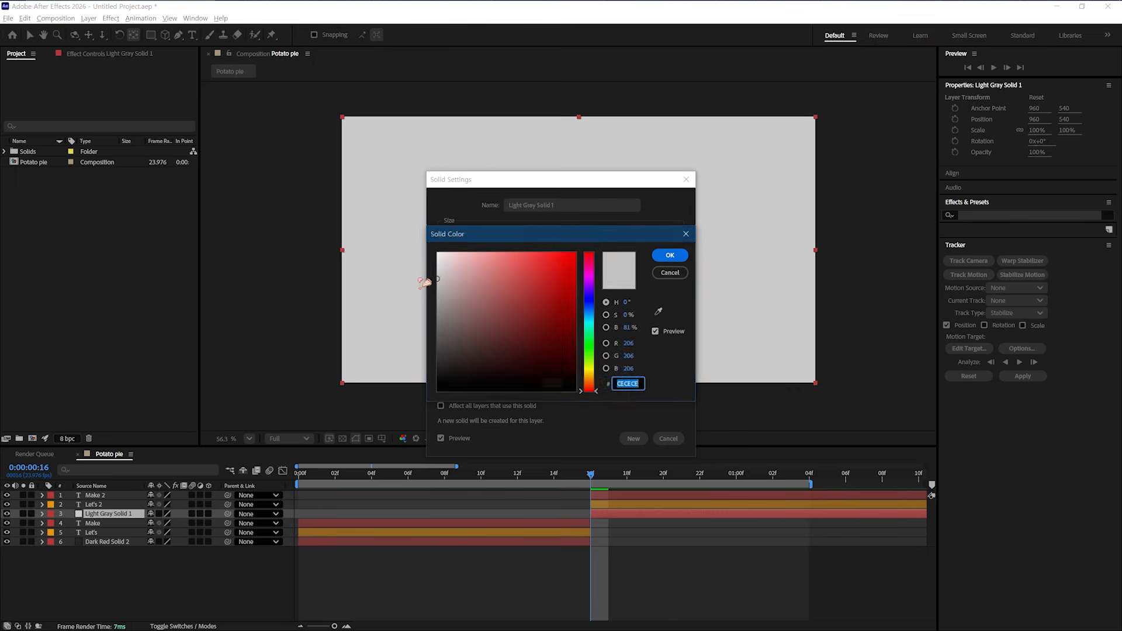
drag(436, 283, 431, 267)
click(670, 254)
click(633, 438)
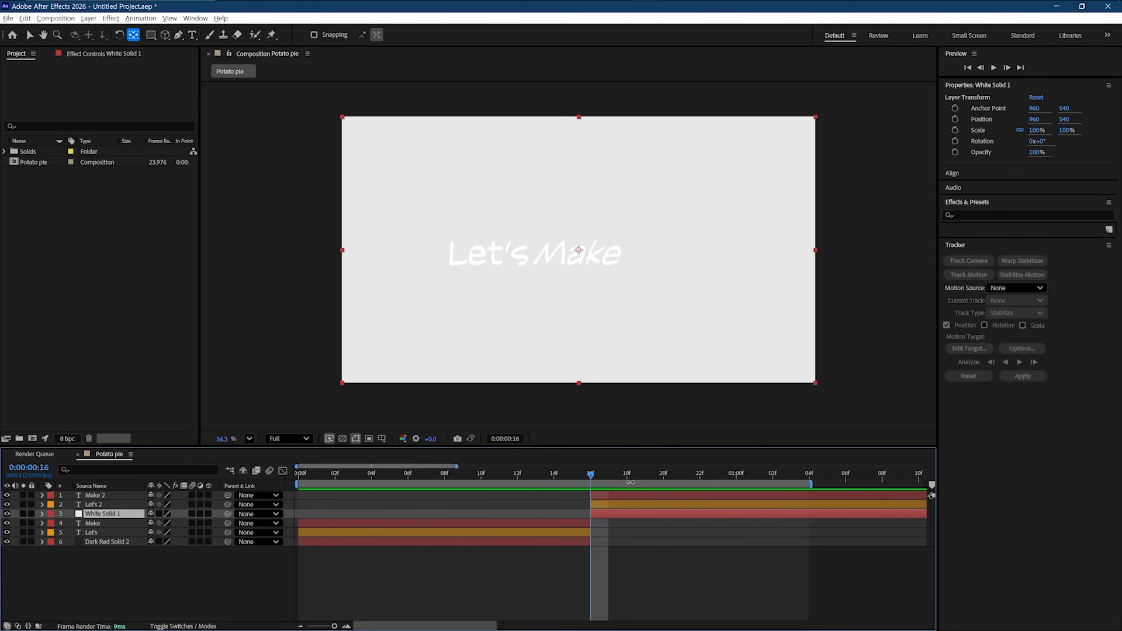
Step: Delete the split-off Make 2 layer and set the Let's 2 text fill to black
click(609, 496)
key(Delete)
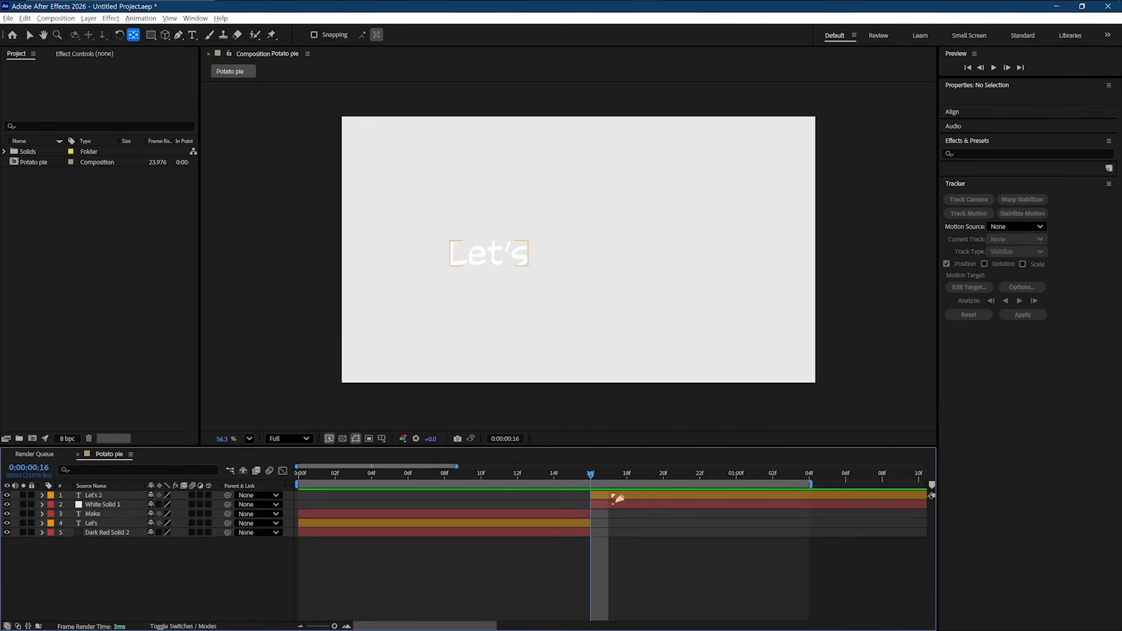
click(609, 496)
click(985, 247)
click(522, 374)
click(689, 255)
Step: Remove all Font Axis keyframes from the Let's 2 layer
key(u)
drag(561, 508, 294, 541)
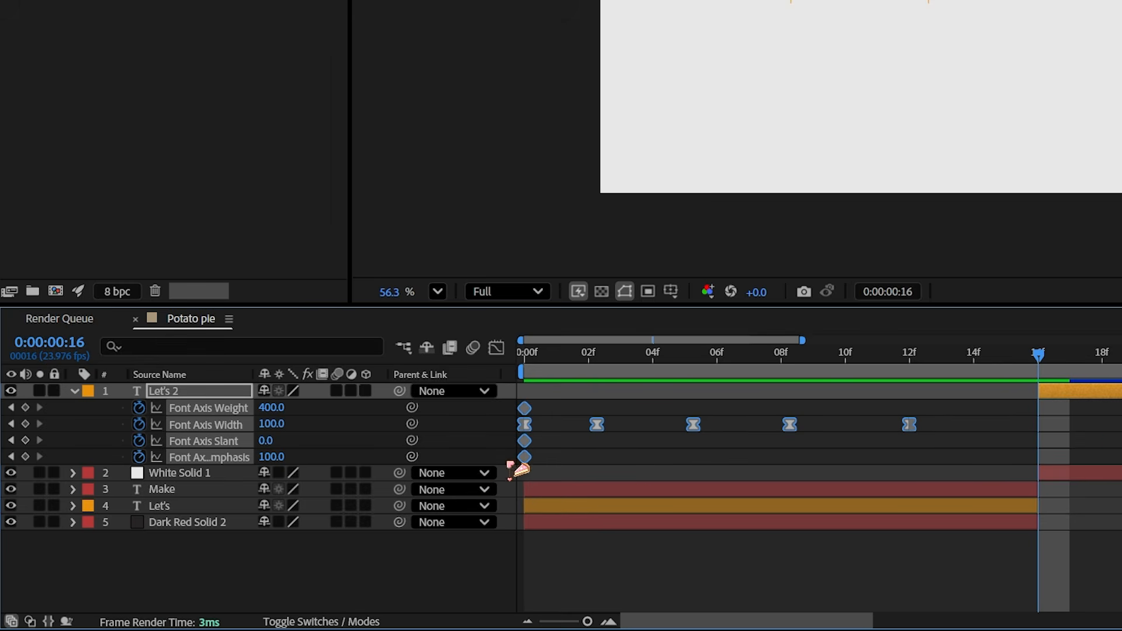
key(Delete)
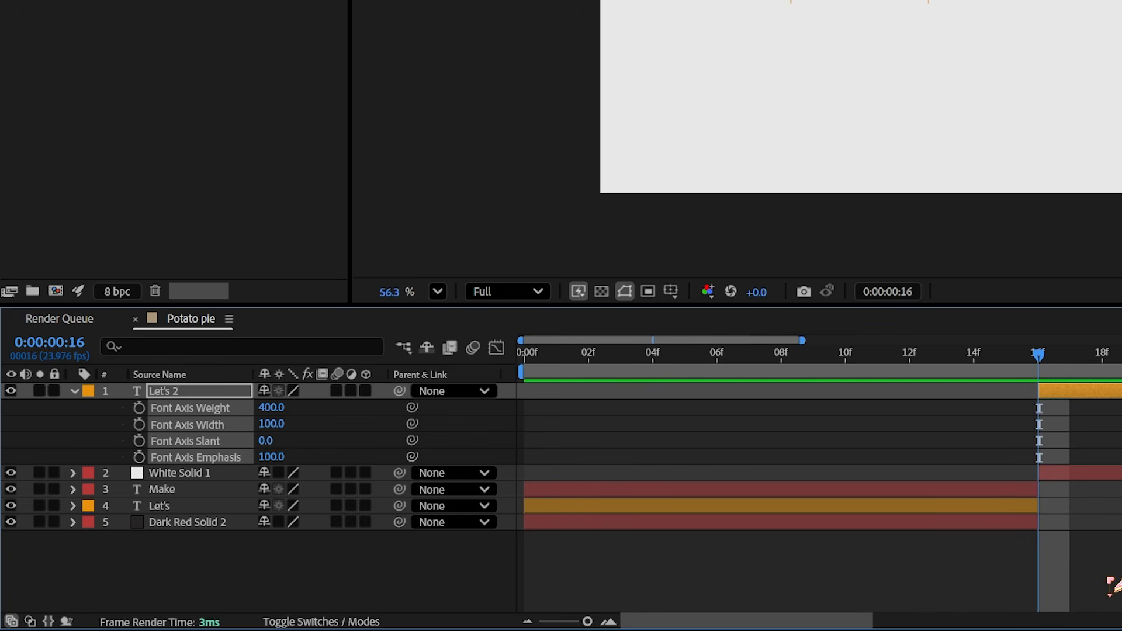
key(u)
Step: Replace the Let's 2 layer's text with "Something"
double_click(608, 260)
text(Some)
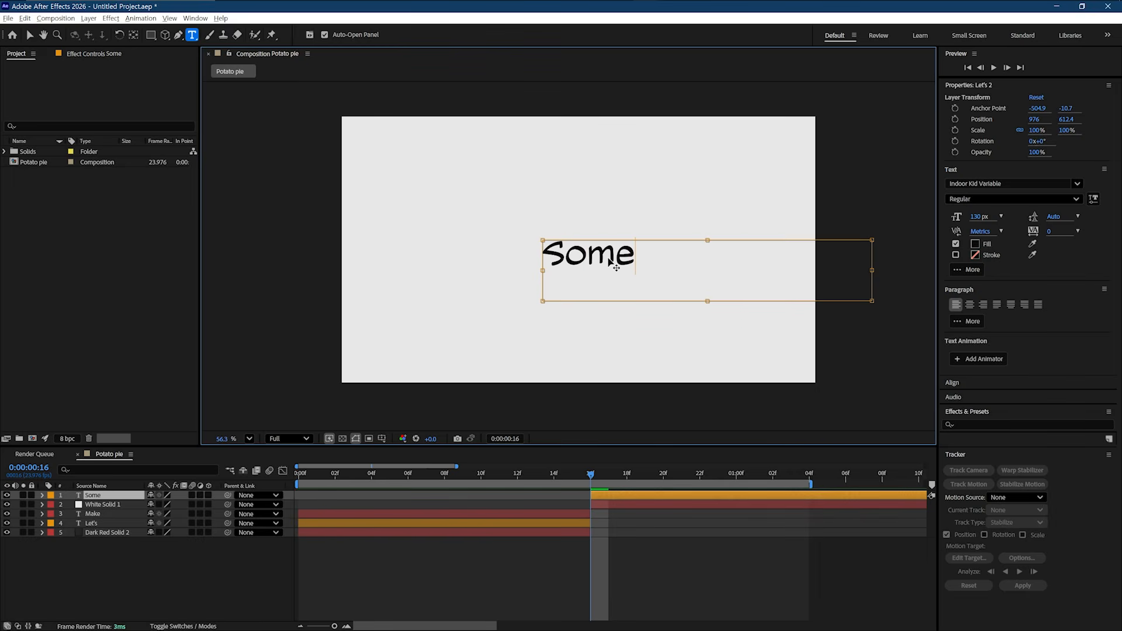
text(thing)
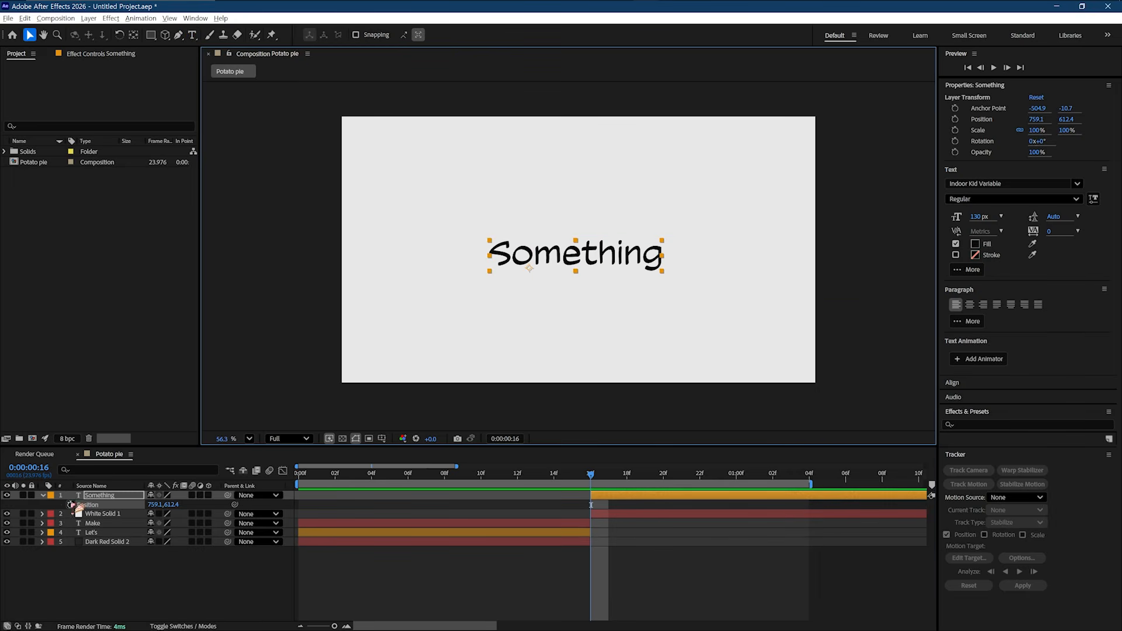
Step: Animate the Something layer's position dropping from Y -62.6 to 612.4, shift the first keyframe to about frame 13, and preview it
click(70, 504)
drag(170, 505, 152, 369)
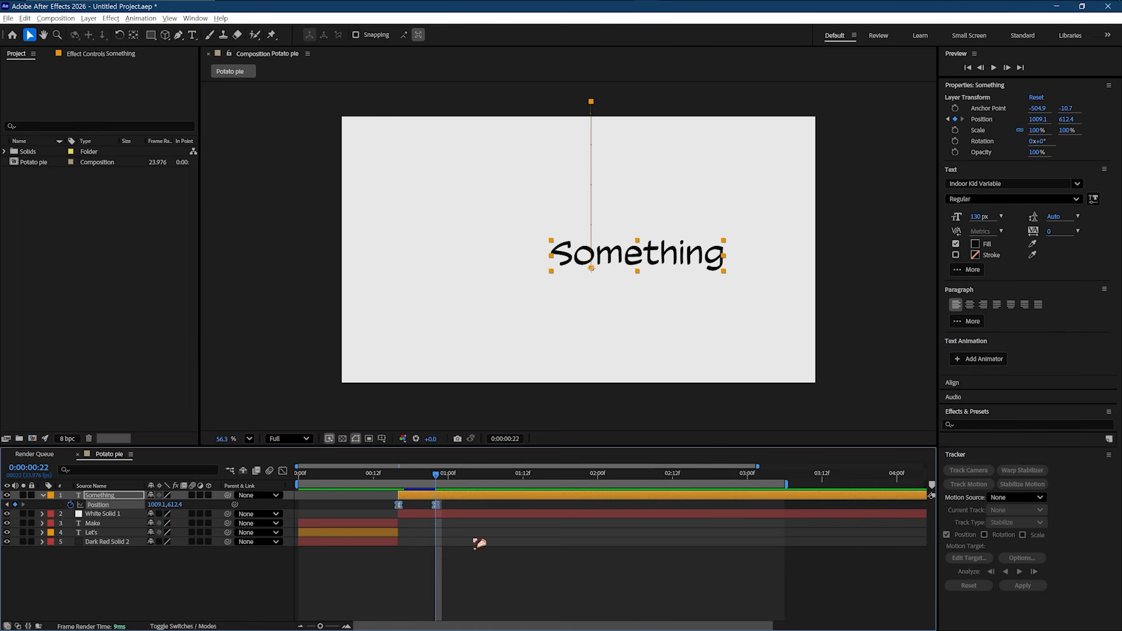
click(480, 543)
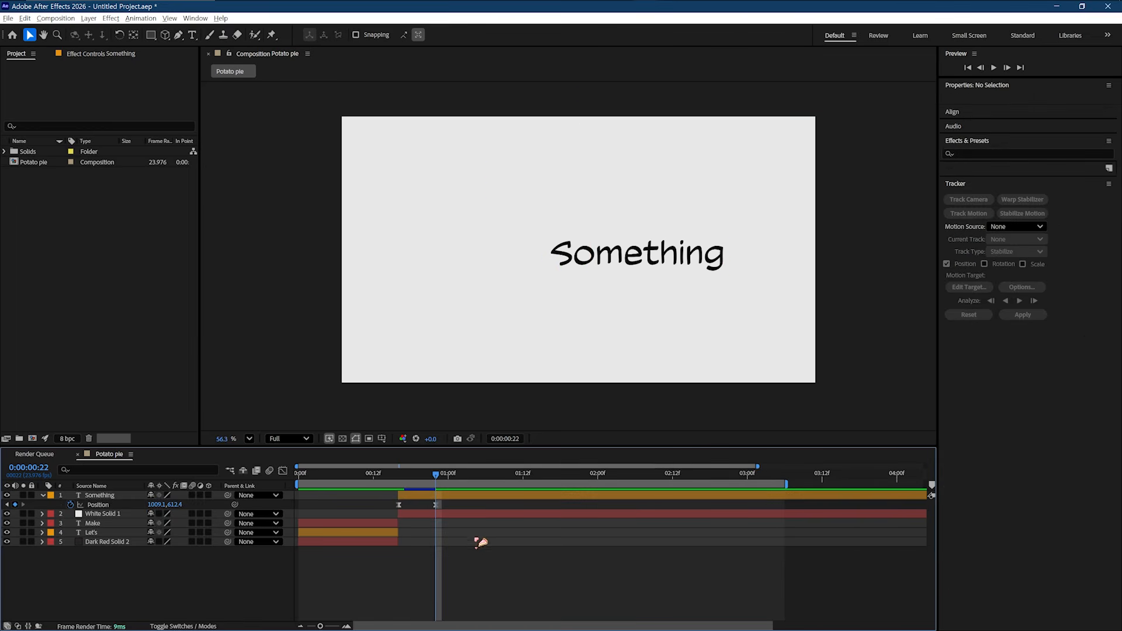
drag(400, 505, 381, 505)
drag(435, 475, 368, 477)
key(space)
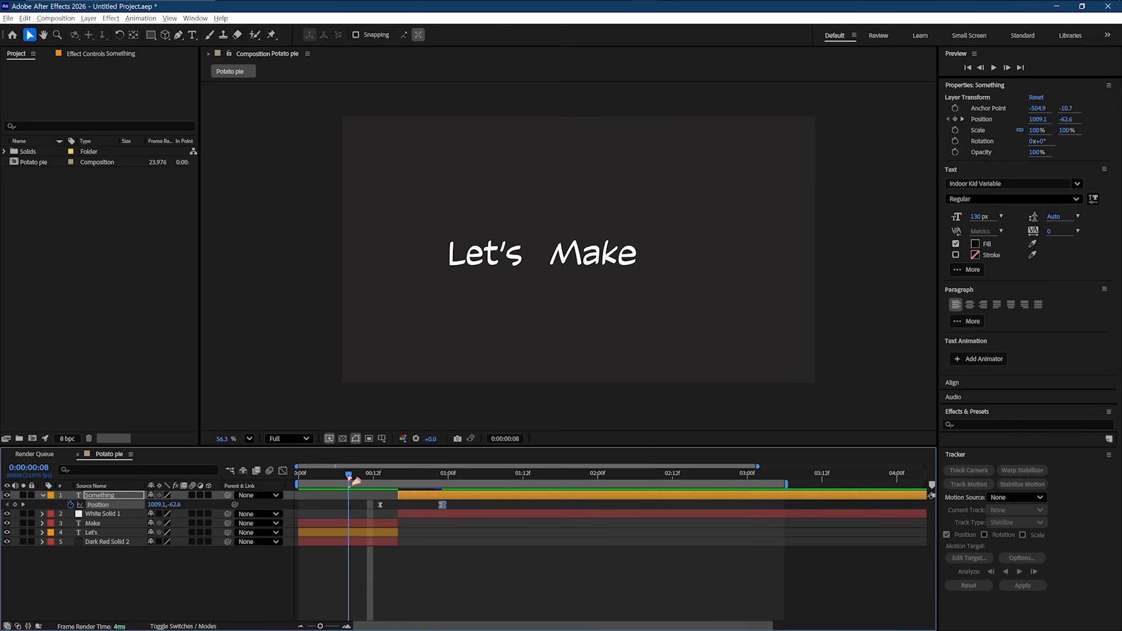
key(space)
key(space)
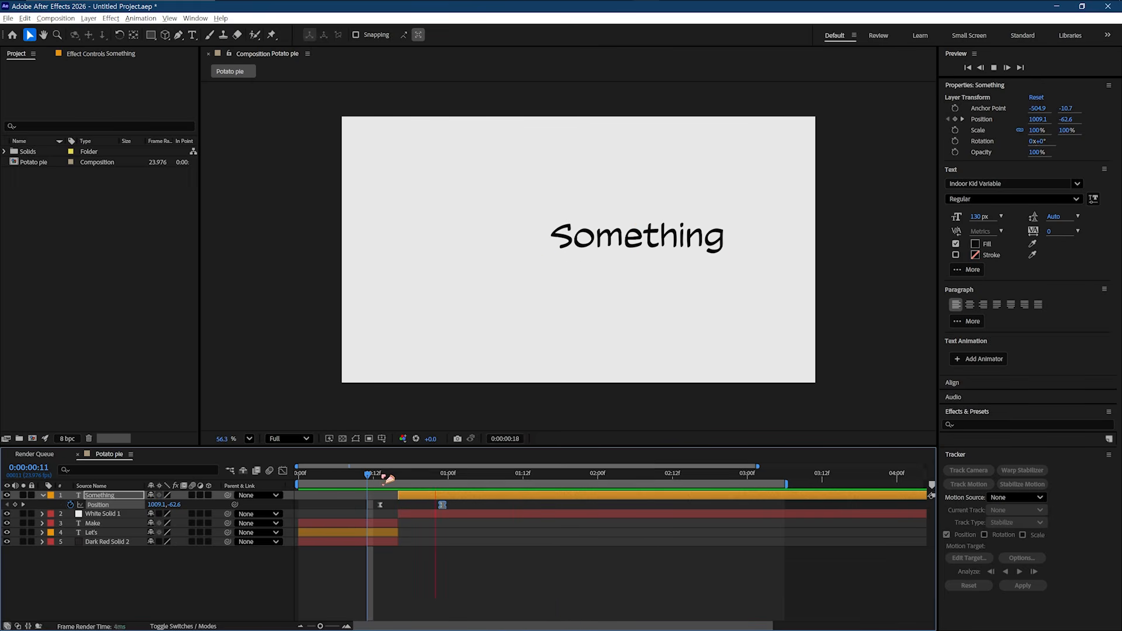
Step: Separate the Something layer's Position into X and Y dimensions at frame 23
drag(419, 474, 442, 475)
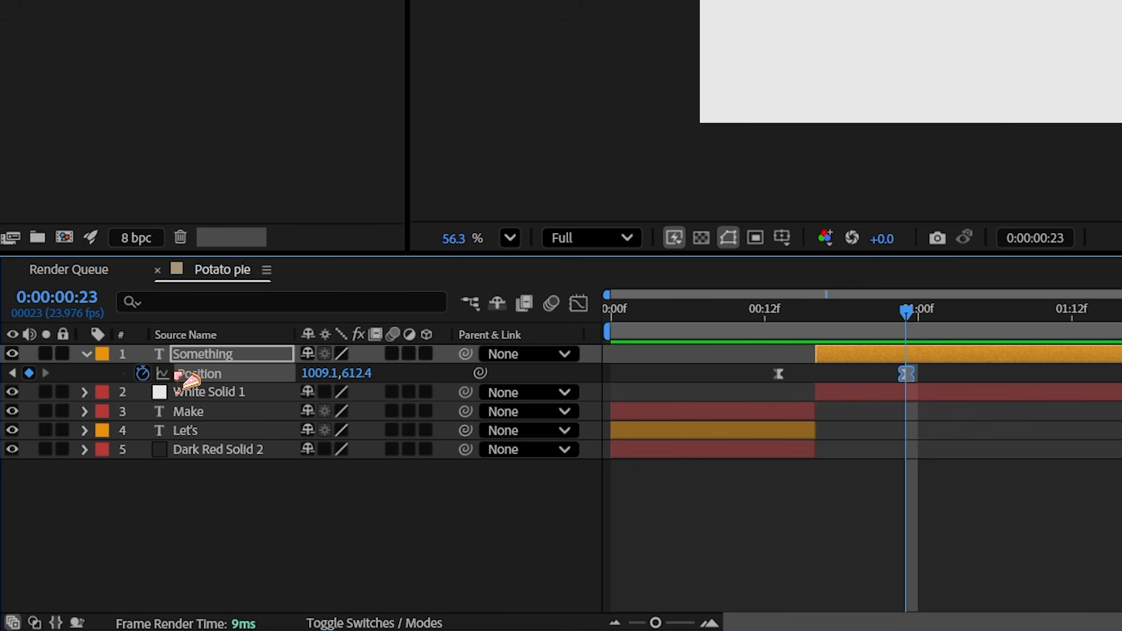
right_click(182, 376)
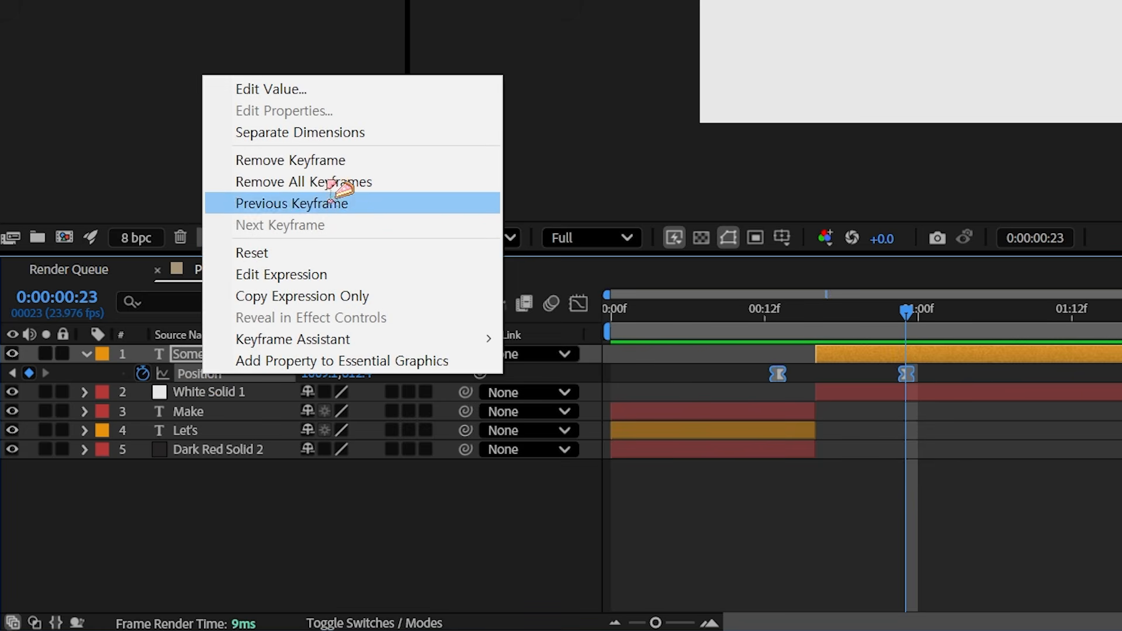
click(342, 143)
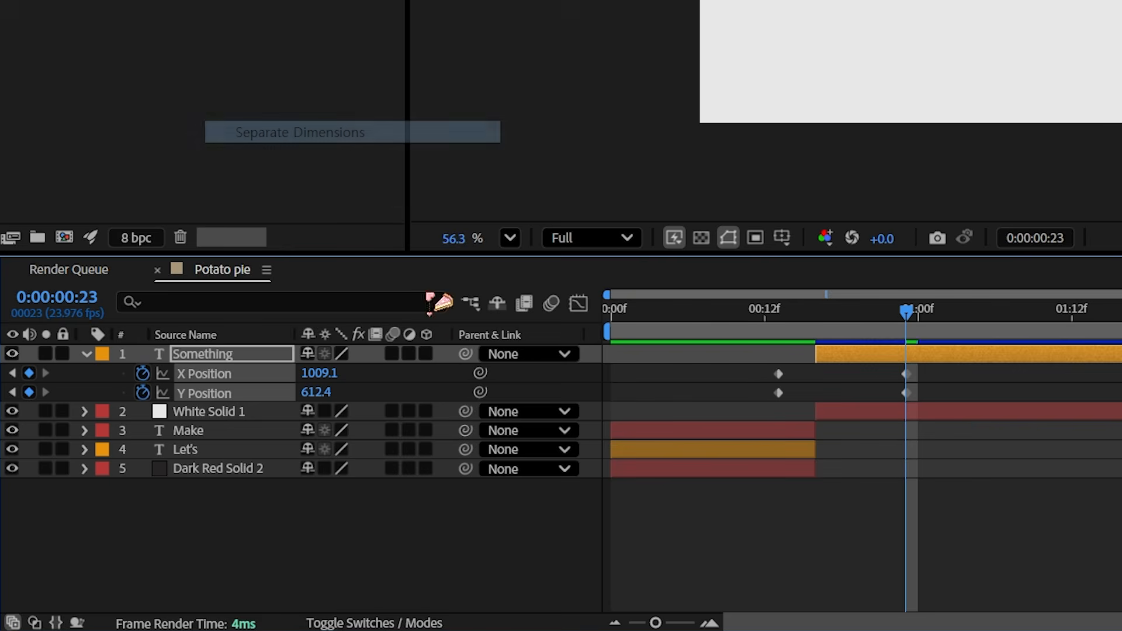
click(261, 562)
Step: Ease the Y Position curve in the Graph Editor, stretching the end keyframe's handle back for a soft landing
click(212, 395)
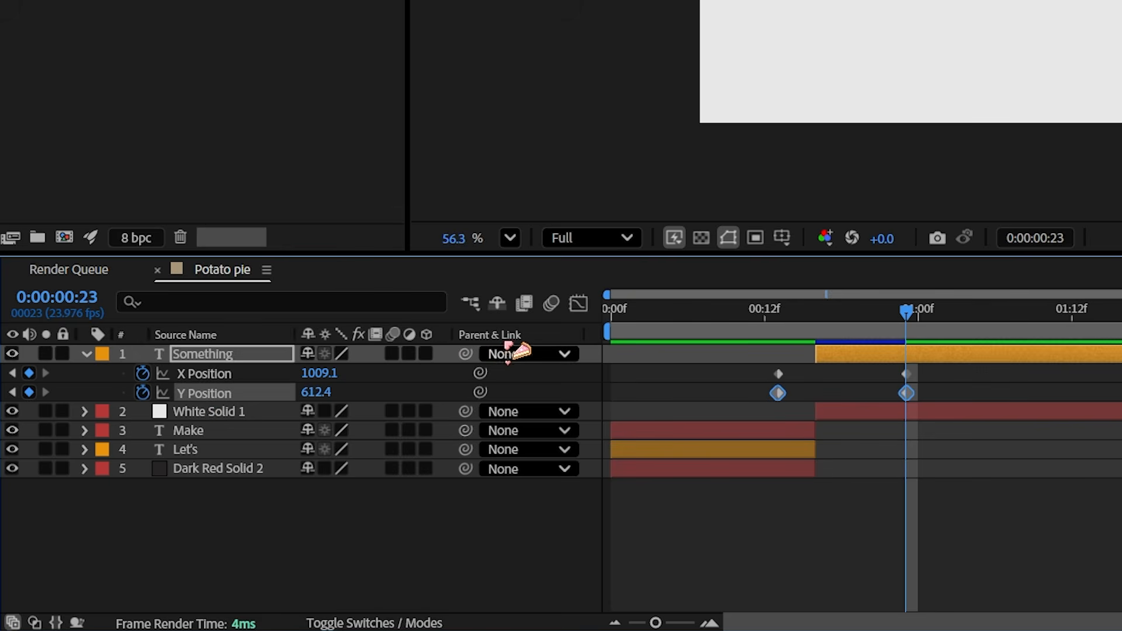
click(578, 304)
drag(990, 568, 743, 386)
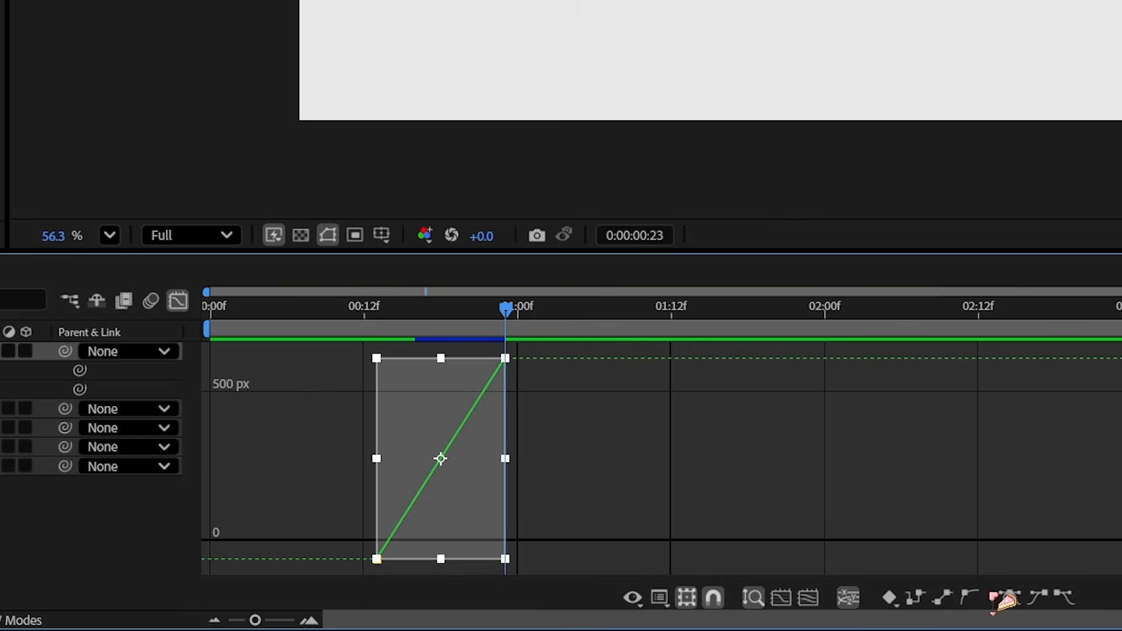
click(1004, 599)
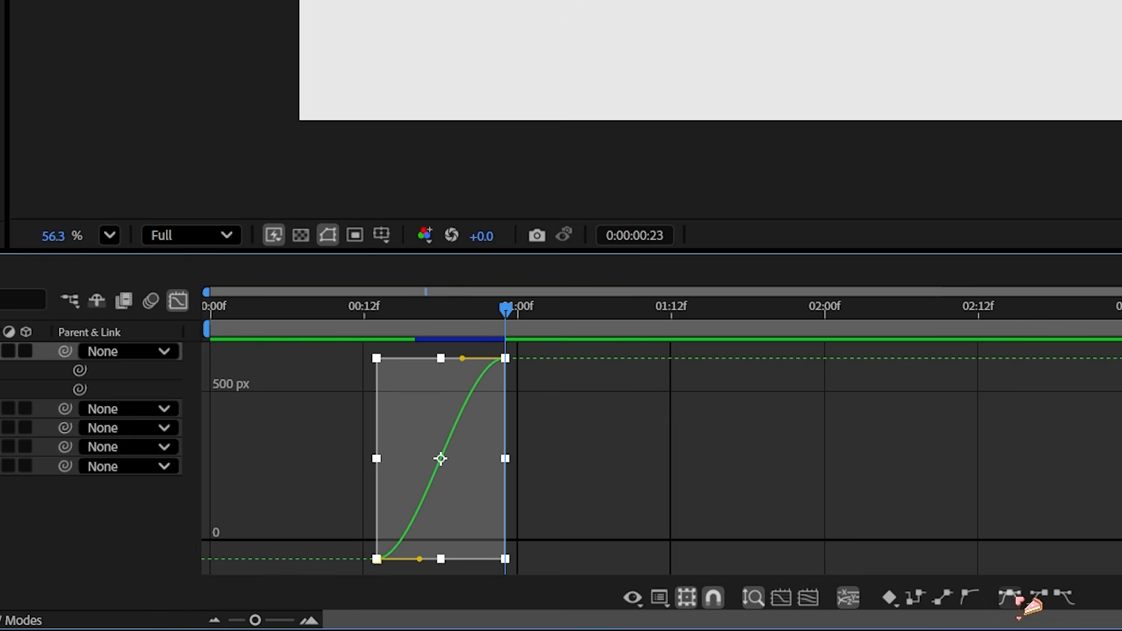
drag(462, 358, 377, 359)
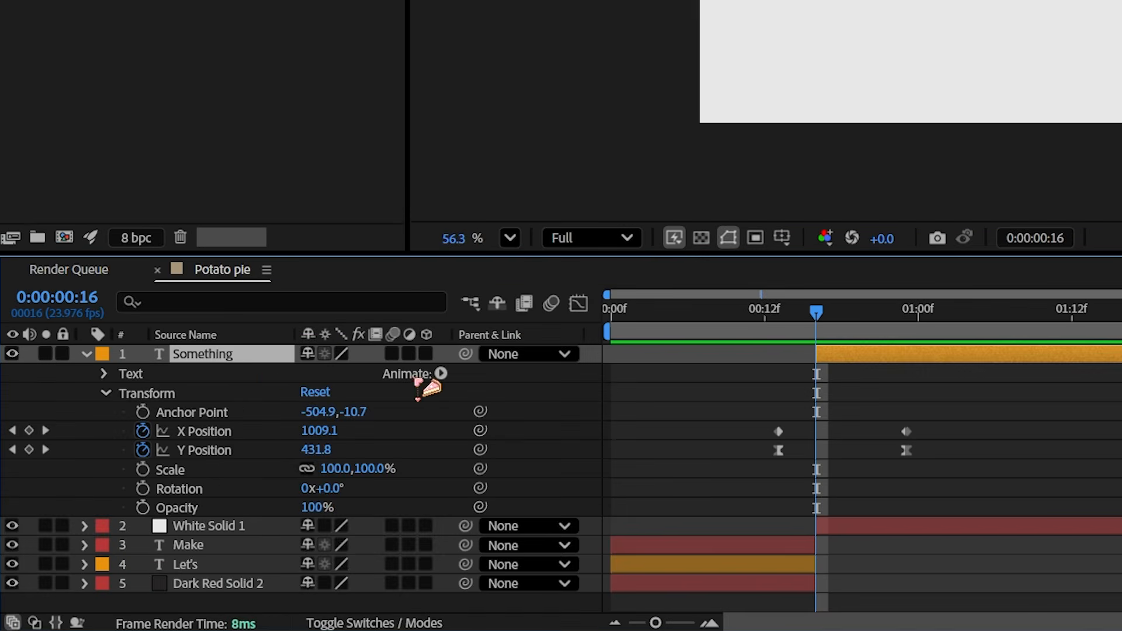
Step: Add a text animator with all variable font axes to the Something layer and keyframe Font Axis Weight at frame 16 for a bolder finish
click(441, 374)
mouse_move(502, 356)
click(786, 444)
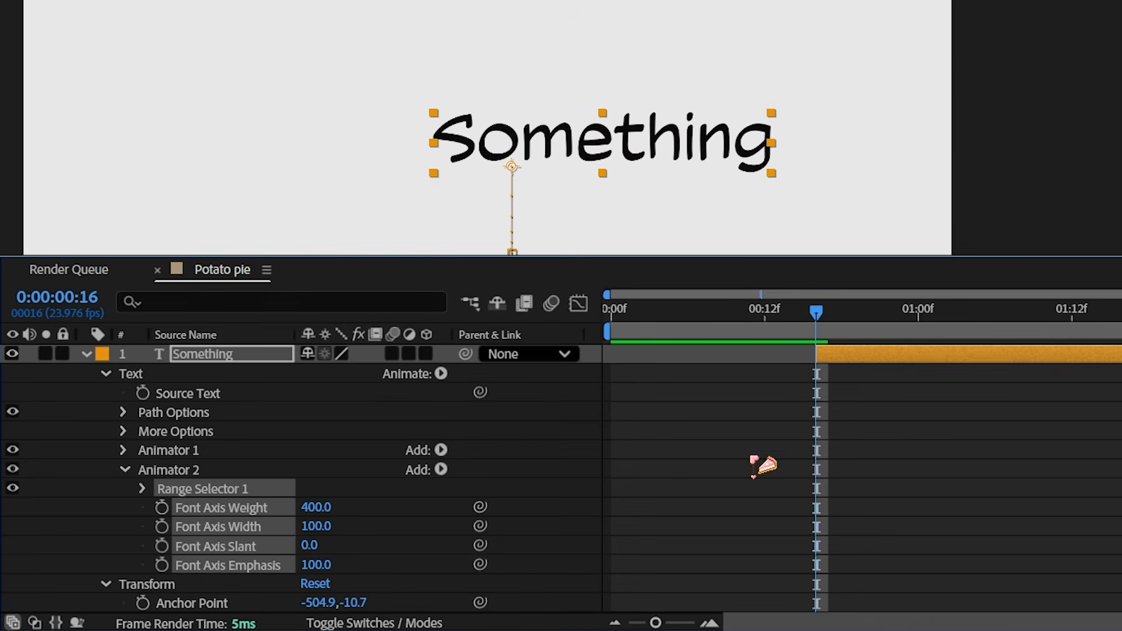
click(169, 508)
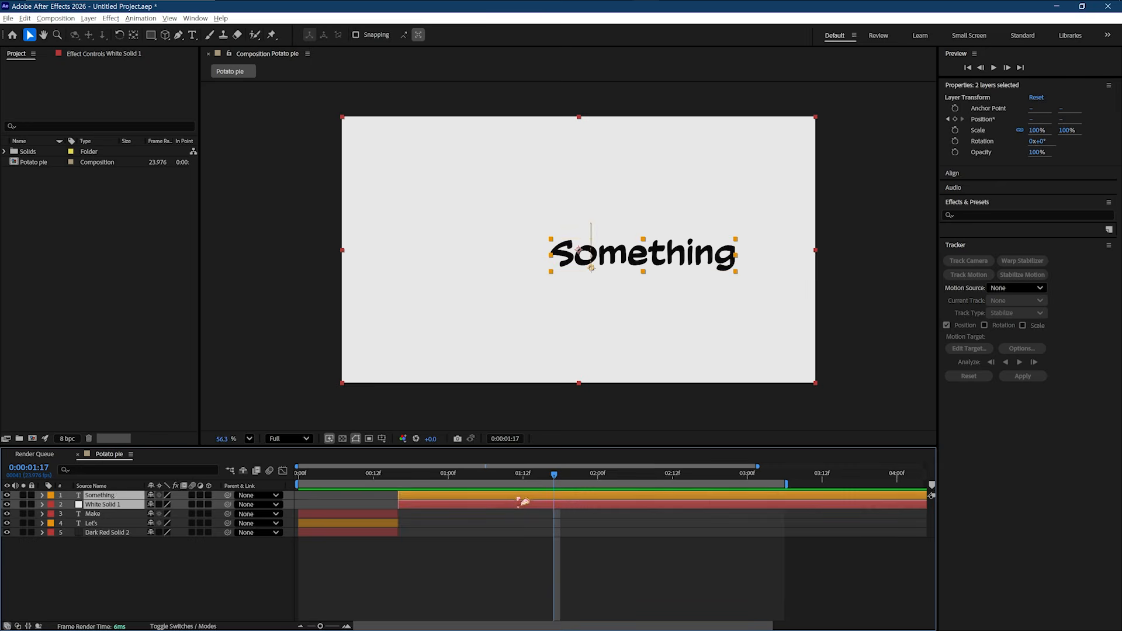
Step: Start a new section at 0:00:01:17 with a dark solid copy and change the split-off text to a white "like"
drag(669, 506, 330, 535)
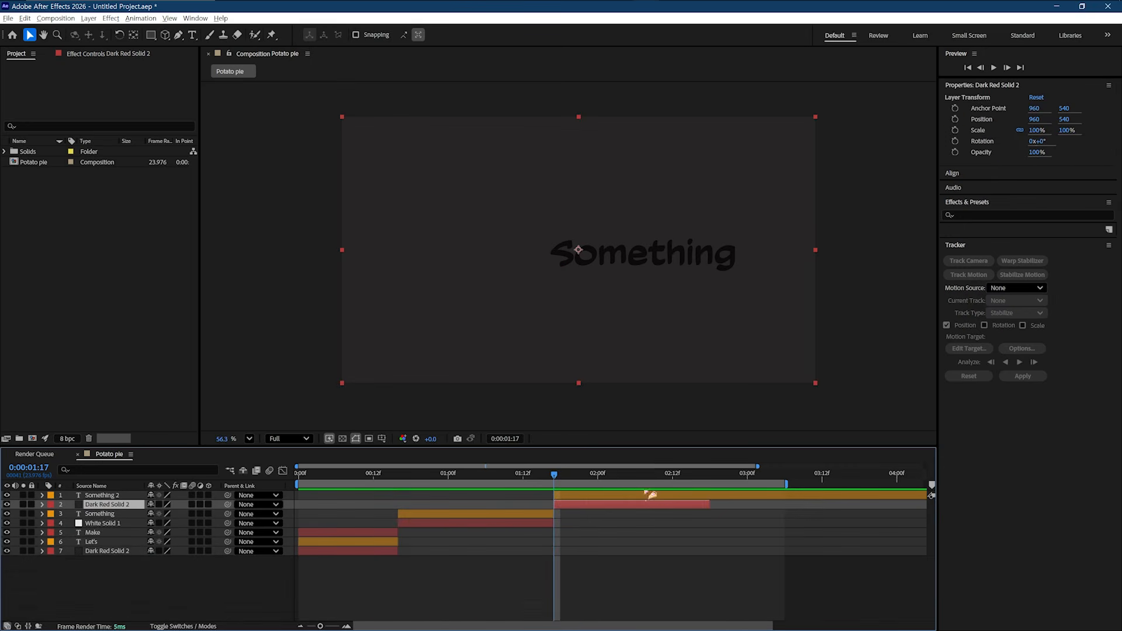
click(633, 257)
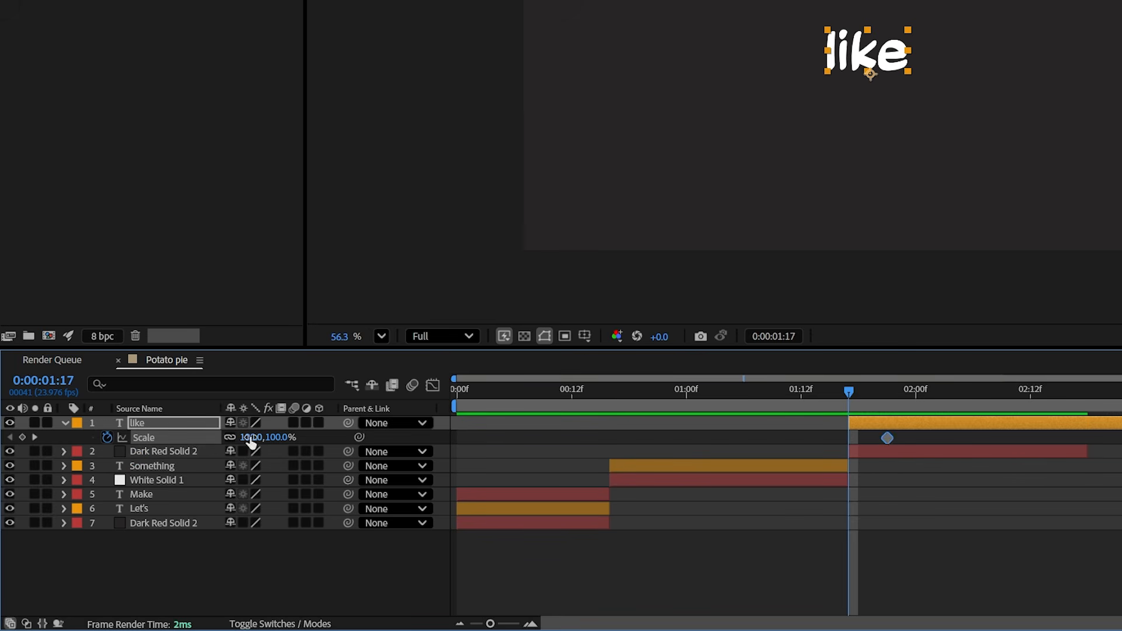
Step: Animate the like layer's scale from an enlarged start at 0:00:01:17 down to 100%, with Easy Ease on the keyframes
mouse_move(251, 438)
mouse_down()
mouse_move(409, 438)
mouse_move(245, 435)
mouse_up()
key(p)
key(s)
drag(922, 430, 845, 452)
key(F9)
click(848, 438)
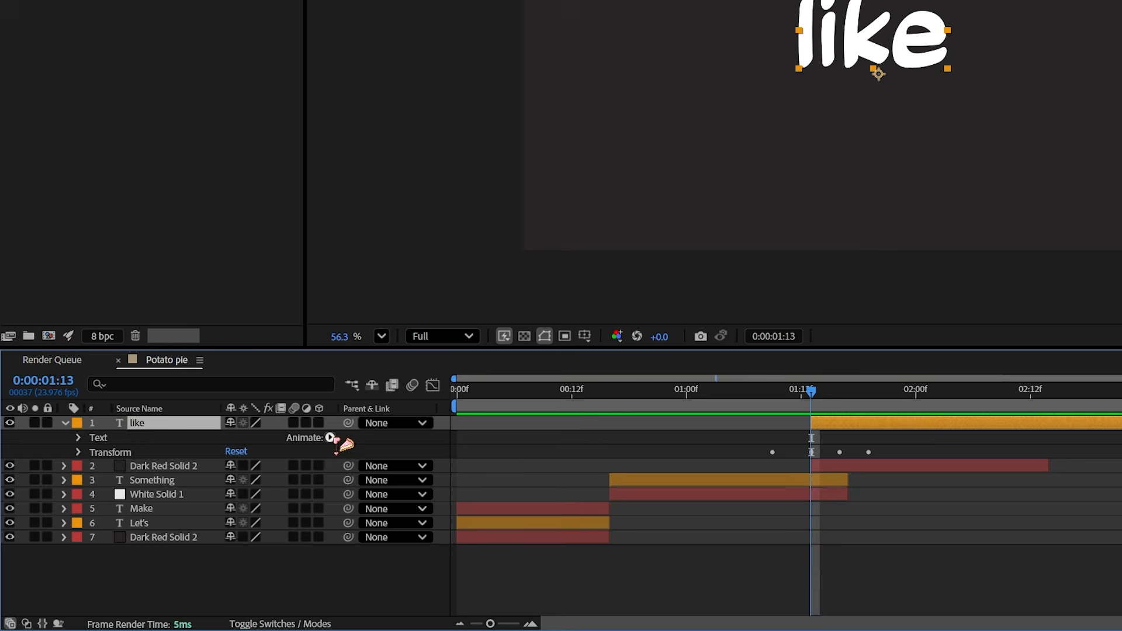
Step: Add a text animator with all variable font axes to the like layer and set Font Axis Weight to 300
click(330, 438)
mouse_move(496, 423)
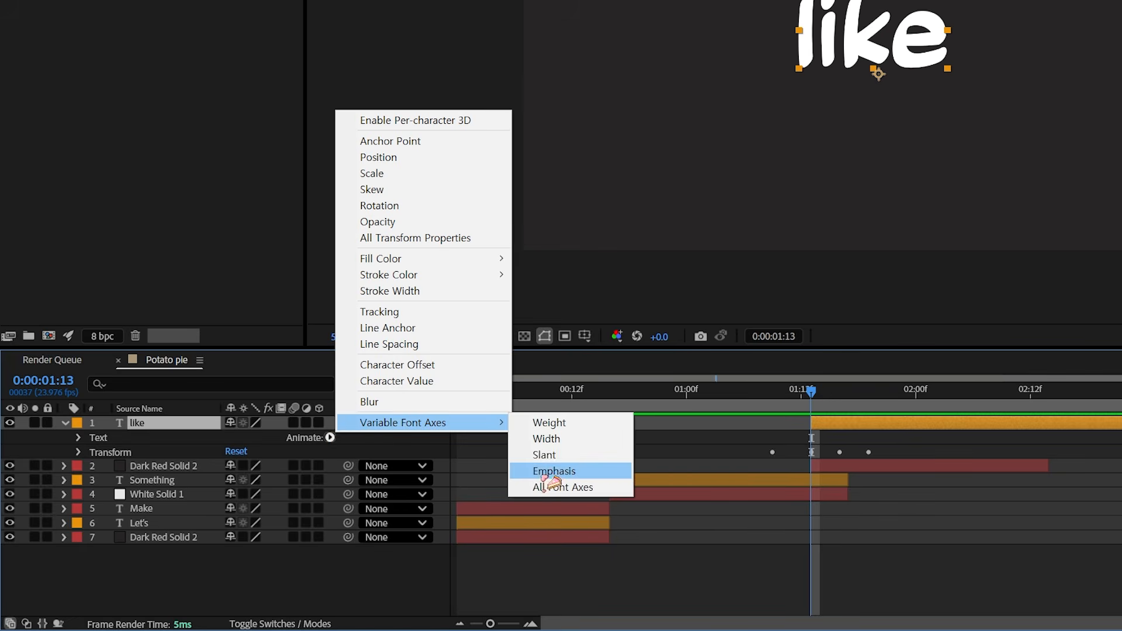
click(558, 486)
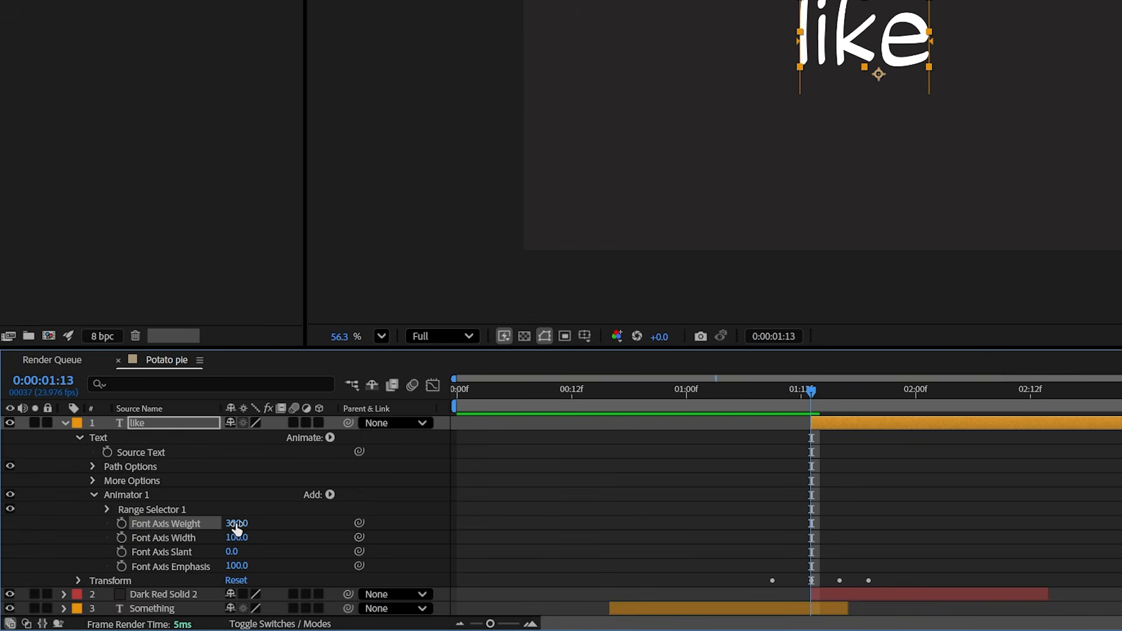
Step: Animate the like animator's Range Selector Start from 0% to 100%, leaving End at 100%
click(109, 509)
click(136, 523)
key(Page_Down)
key(Page_Down)
key(Page_Down)
key(Page_Down)
key(Page_Down)
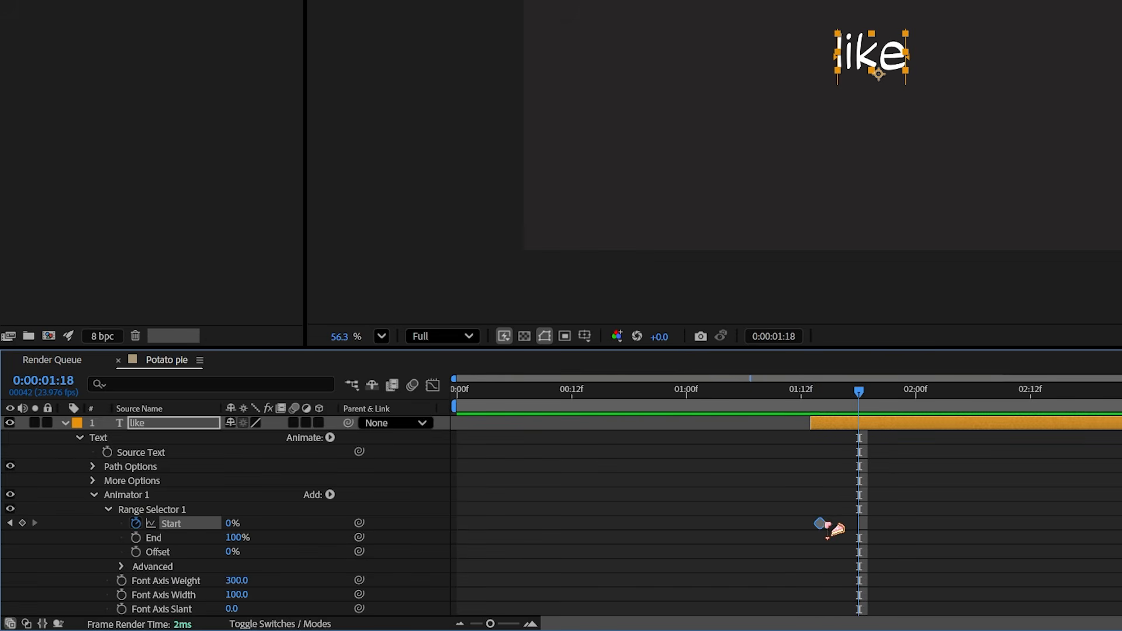
drag(233, 523, 308, 514)
drag(237, 538, 316, 543)
key(ctrl+z)
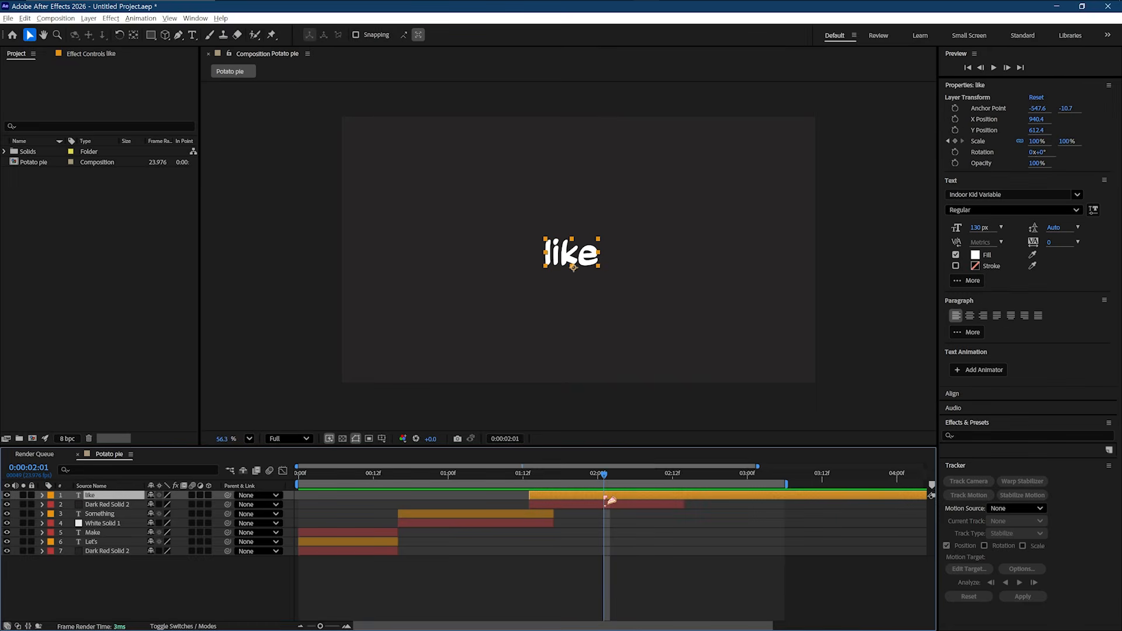
Step: Duplicate the like layer and move the copy to X Position 1153.8, directly after the word
key(ctrl+d)
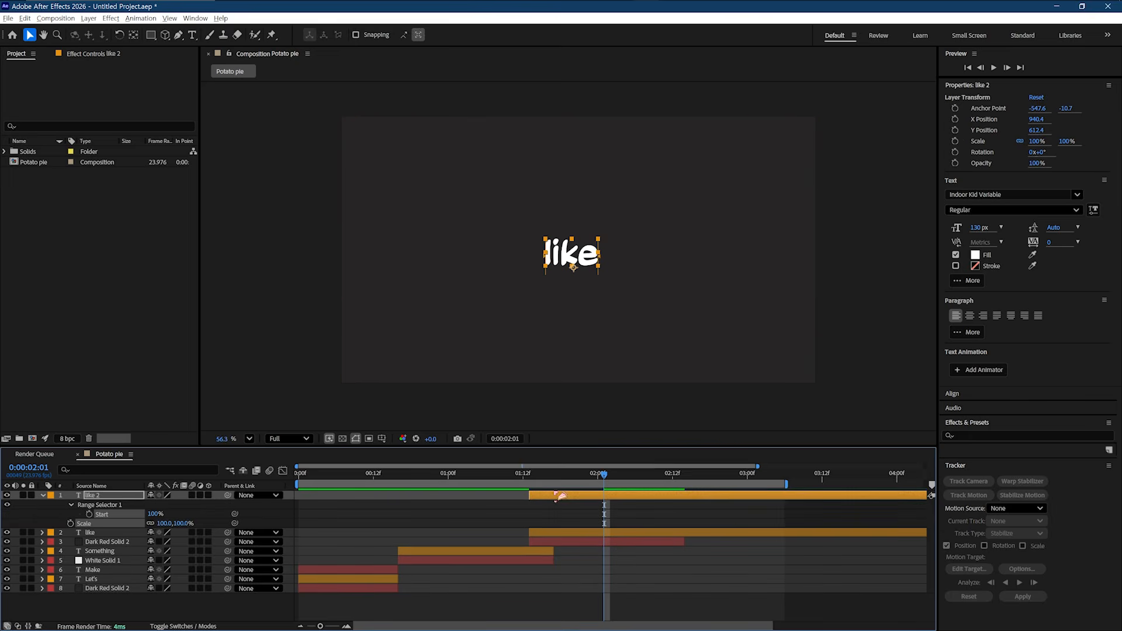
drag(556, 264, 627, 264)
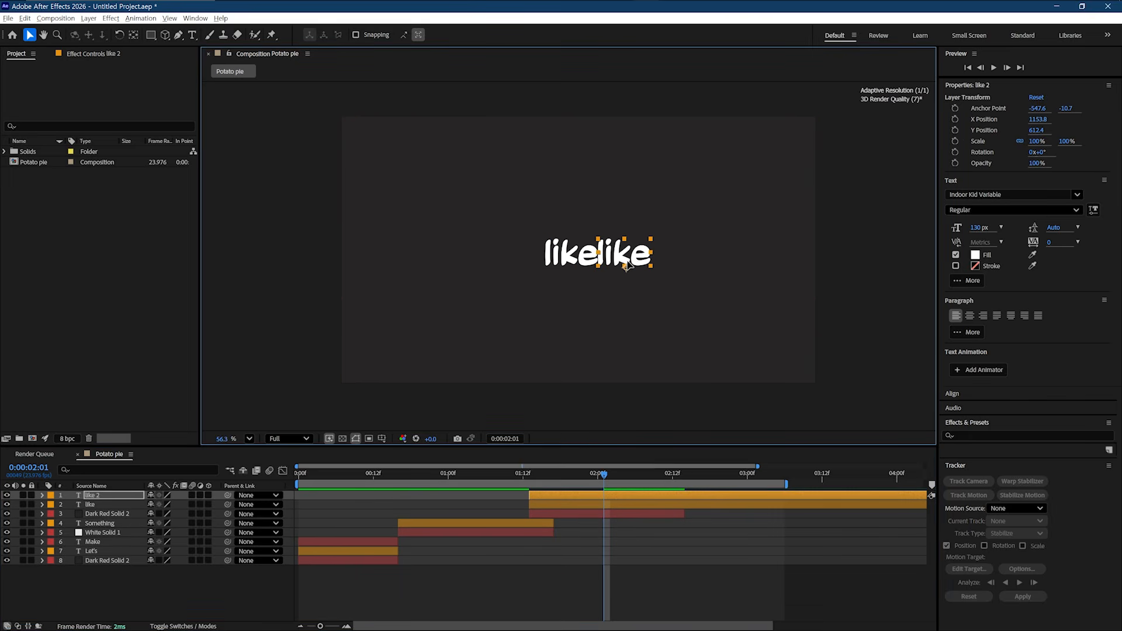
Step: Replace the duplicate layer's text with a long row of periods running past the frame edge
double_click(624, 258)
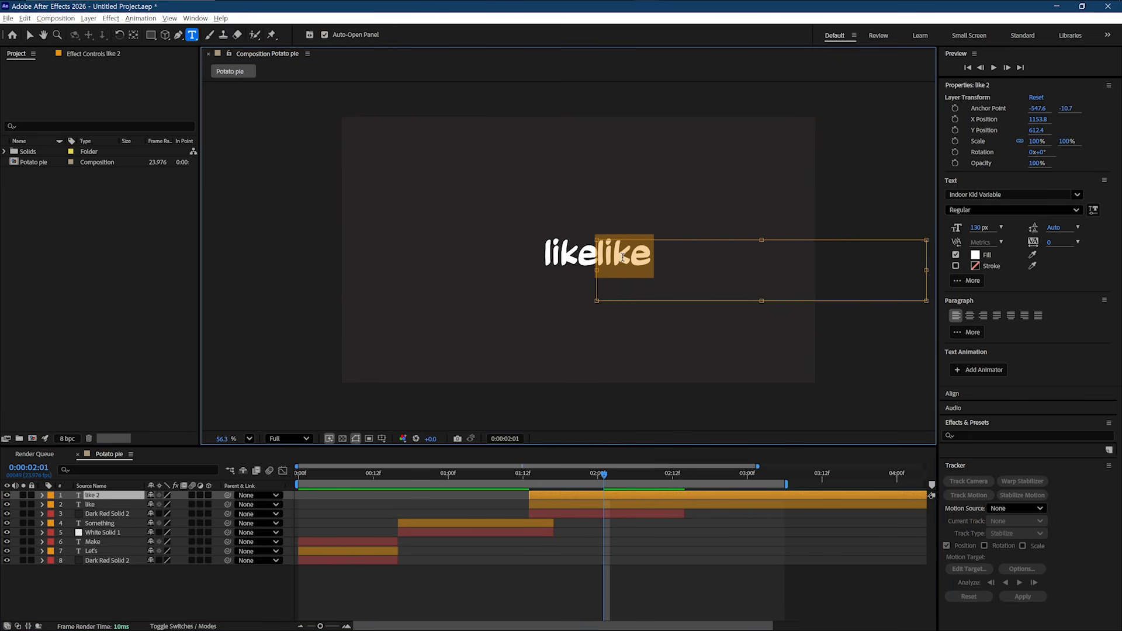
text(...........................)
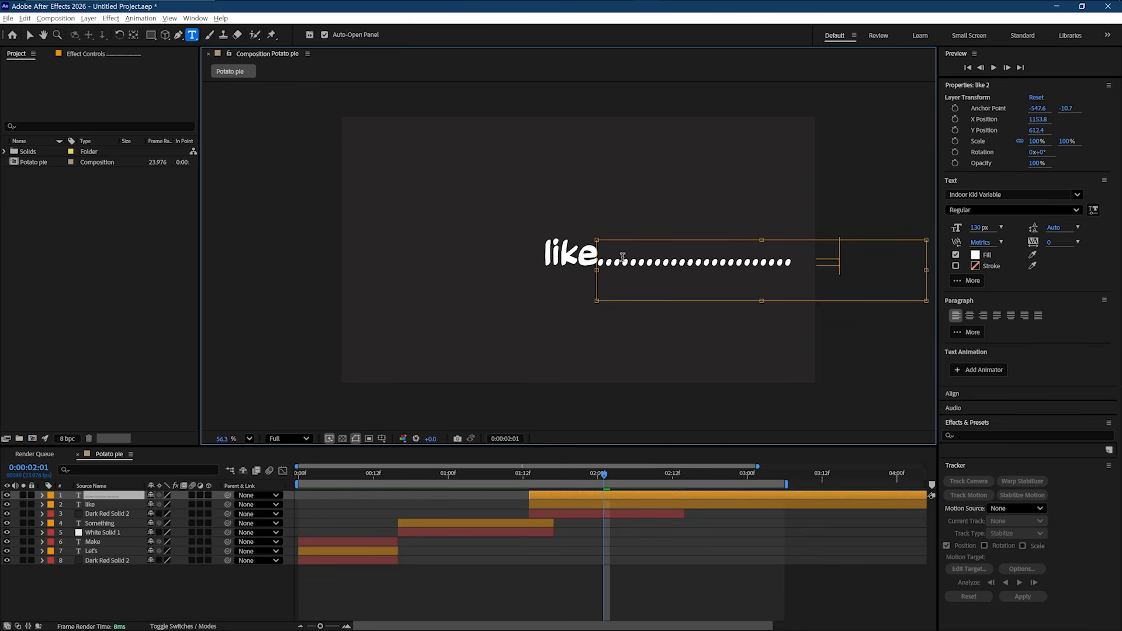
key(Escape)
Step: Mask the row of dots with a rectangle and keyframe its Mask Path between 0:00:01:13 and 0:00:02:01 to reveal the dots
click(150, 35)
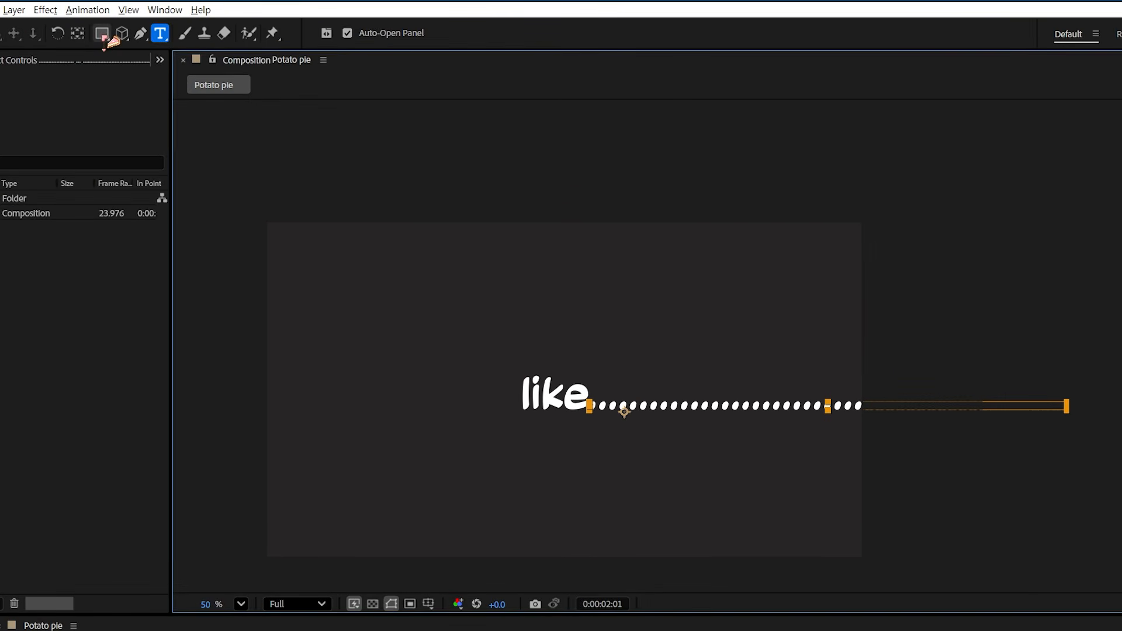
drag(577, 372, 1121, 532)
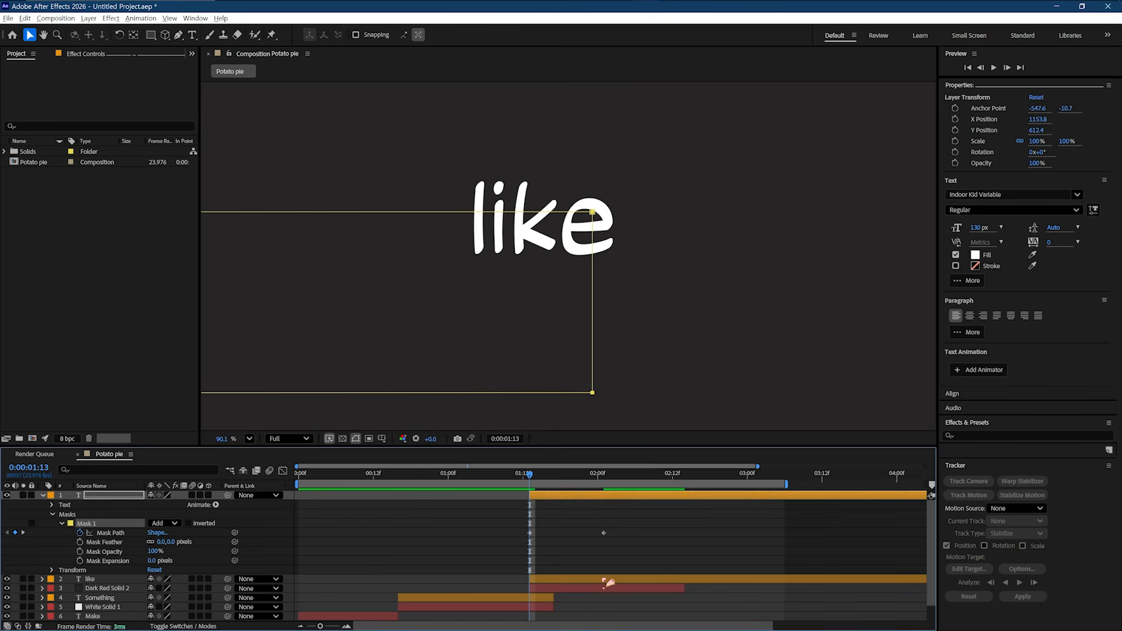
key(ctrl+Down)
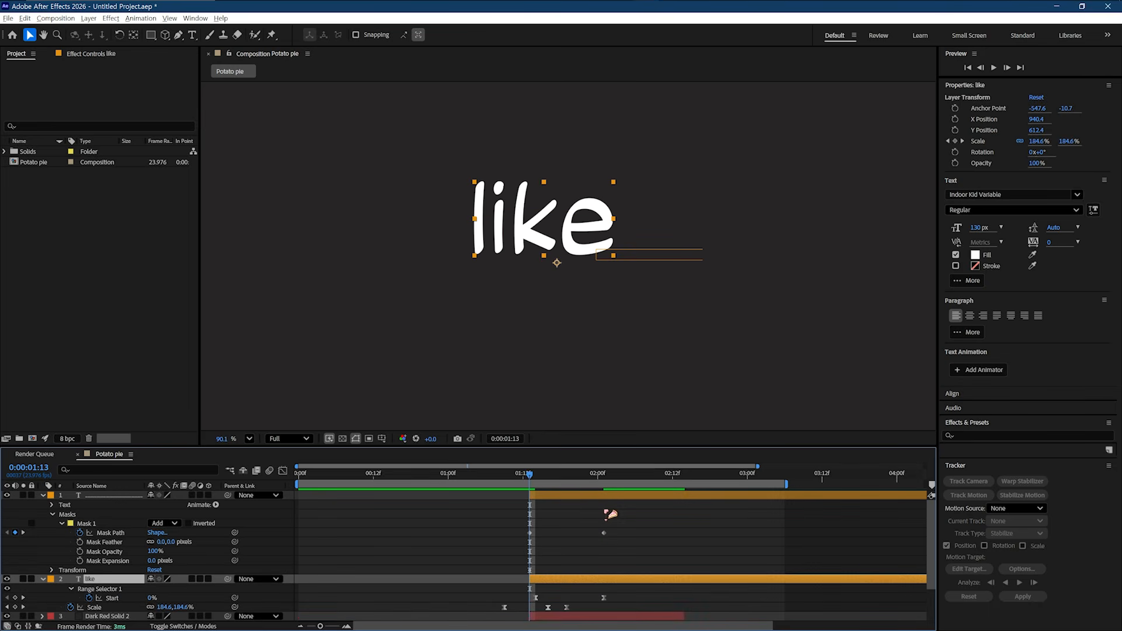
Step: Retime the dots' Mask Path keyframes to about 0:00:01:18 and 0:00:03:06 to slow the reveal
drag(636, 524, 562, 533)
drag(534, 476, 580, 477)
scroll(656, 321, down, 4)
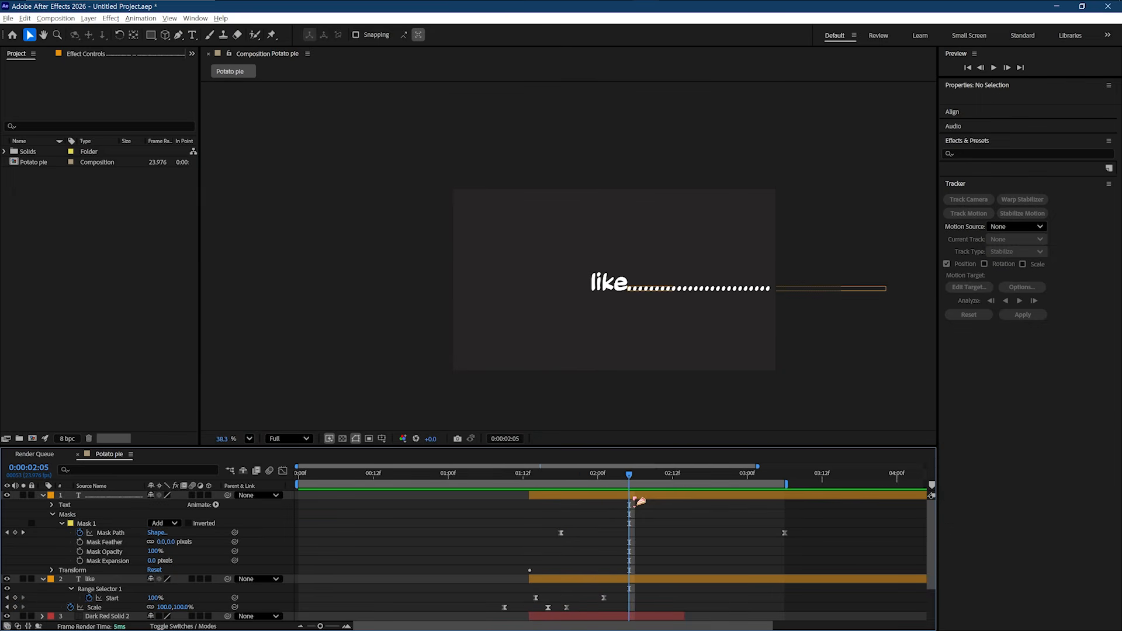
Step: Keyframe the dots layer's Position at 0:00:02:05 with its dimensions unseparated, and parent the like layer to the dots
click(637, 497)
key(p)
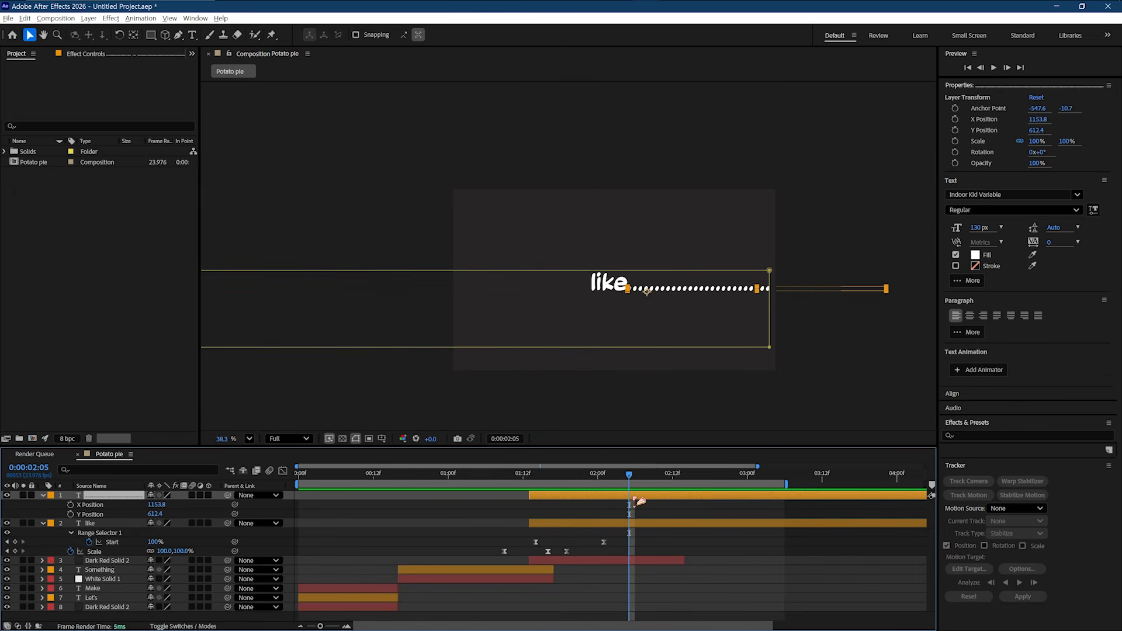
click(71, 505)
right_click(93, 505)
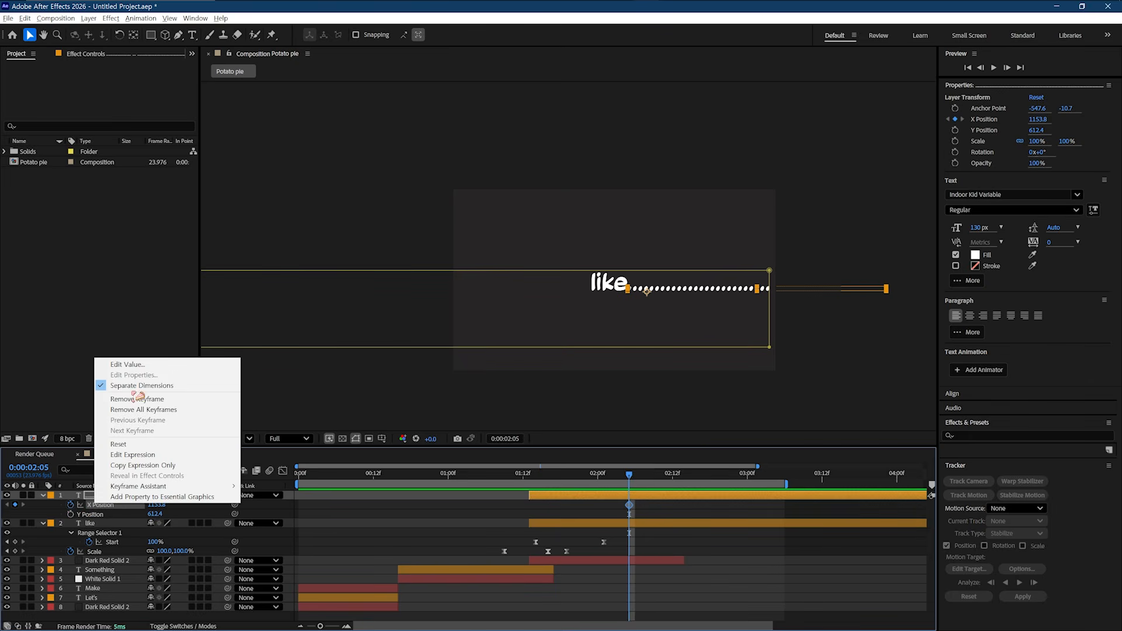
click(136, 395)
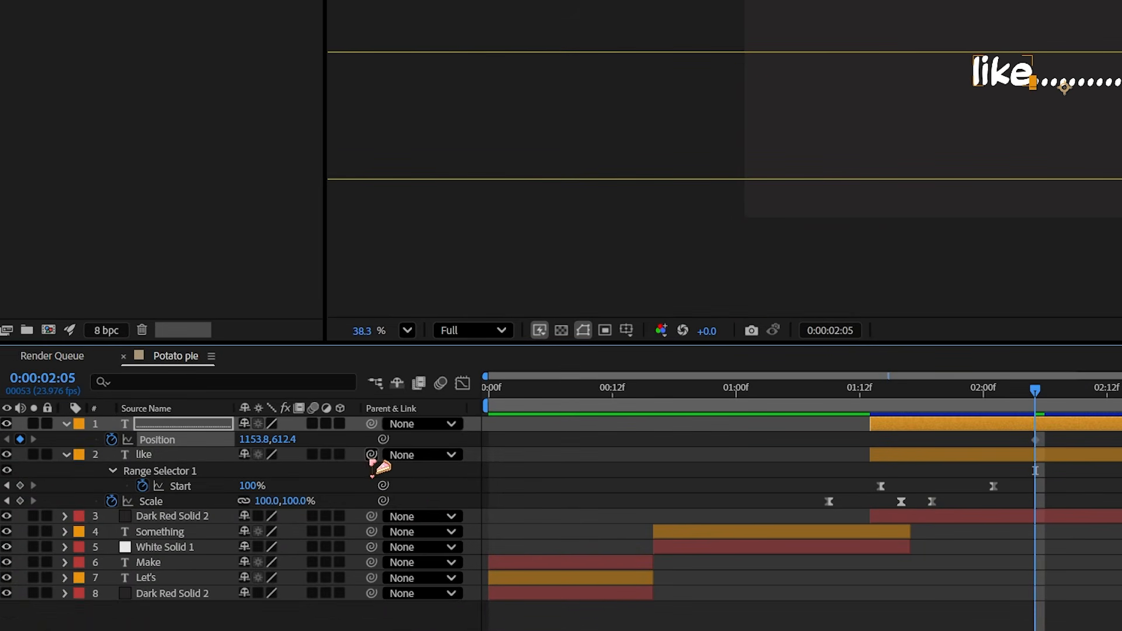
drag(372, 464, 177, 427)
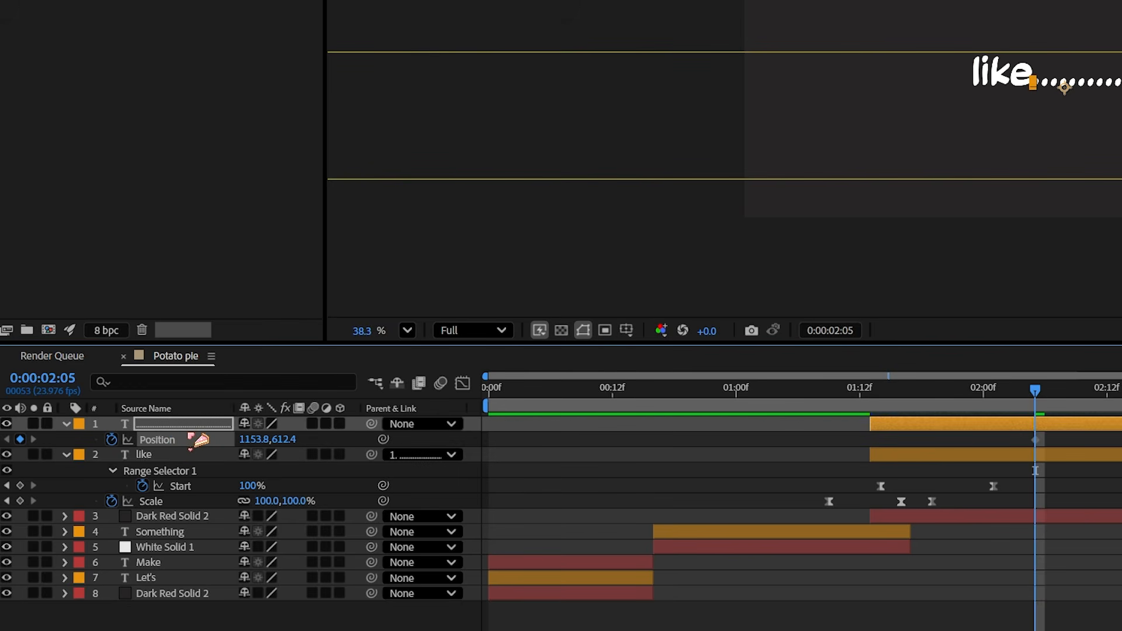
Step: Keyframe the dots layer's Position farther left after 0:00:02:05 so like and the dots slide out of the frame
click(1077, 393)
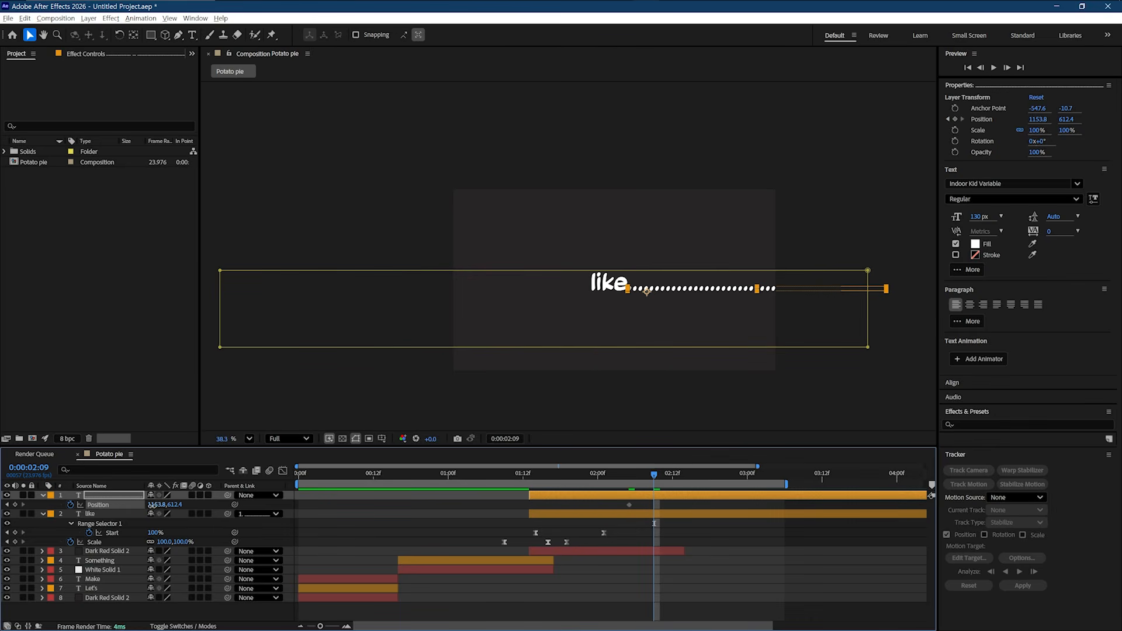
drag(151, 505, 102, 534)
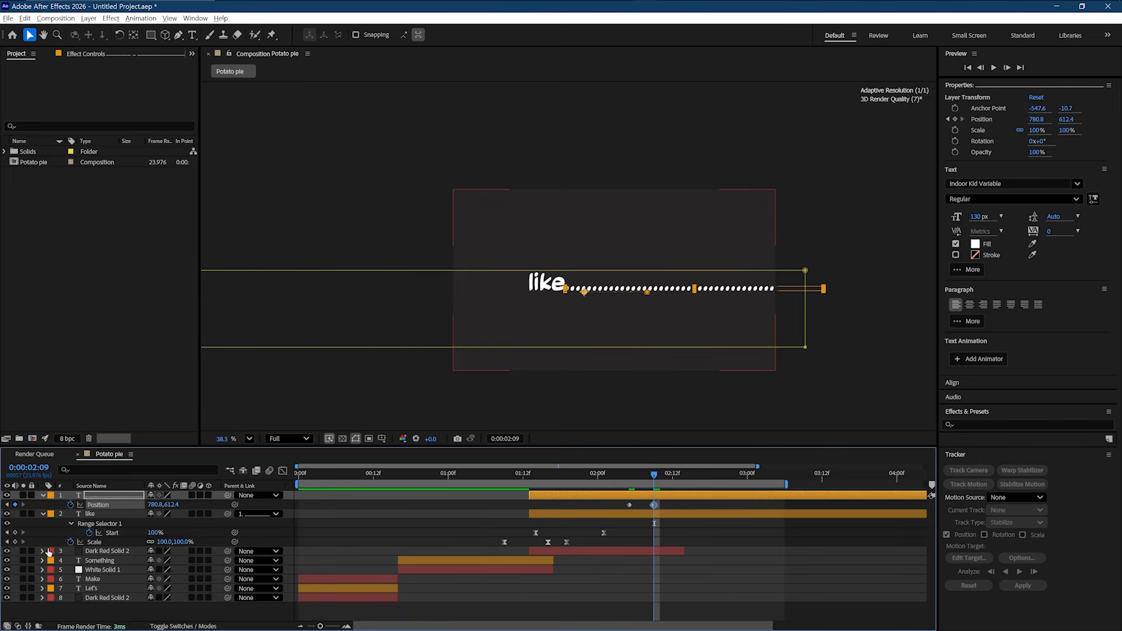
drag(152, 507, 516, 485)
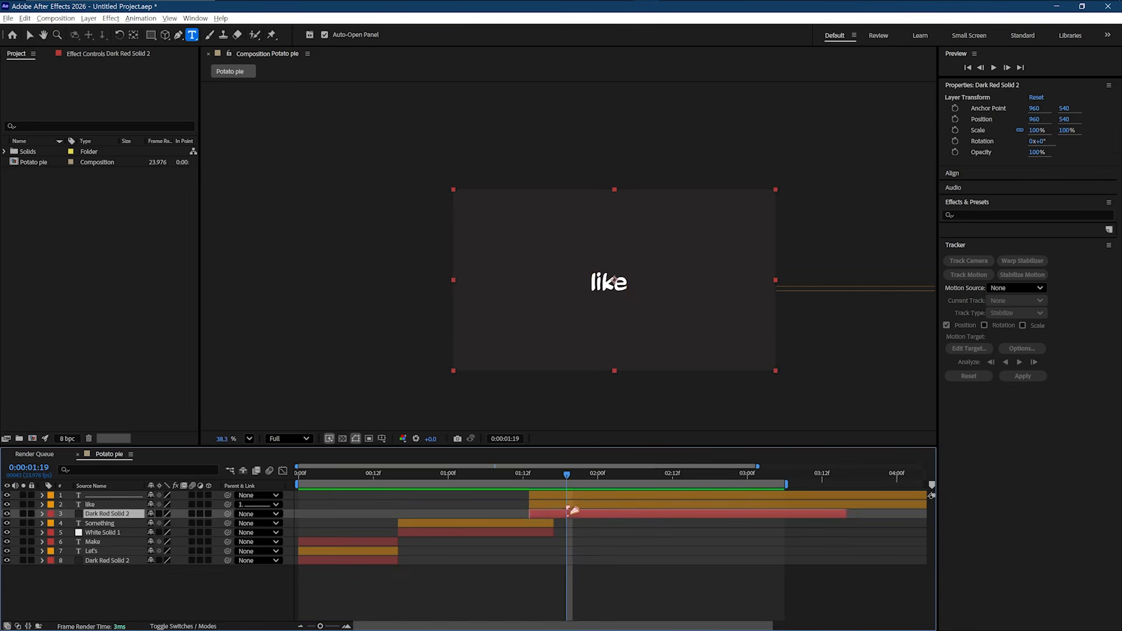
Step: Duplicate the like layer and change the copy's text to "this"
click(569, 506)
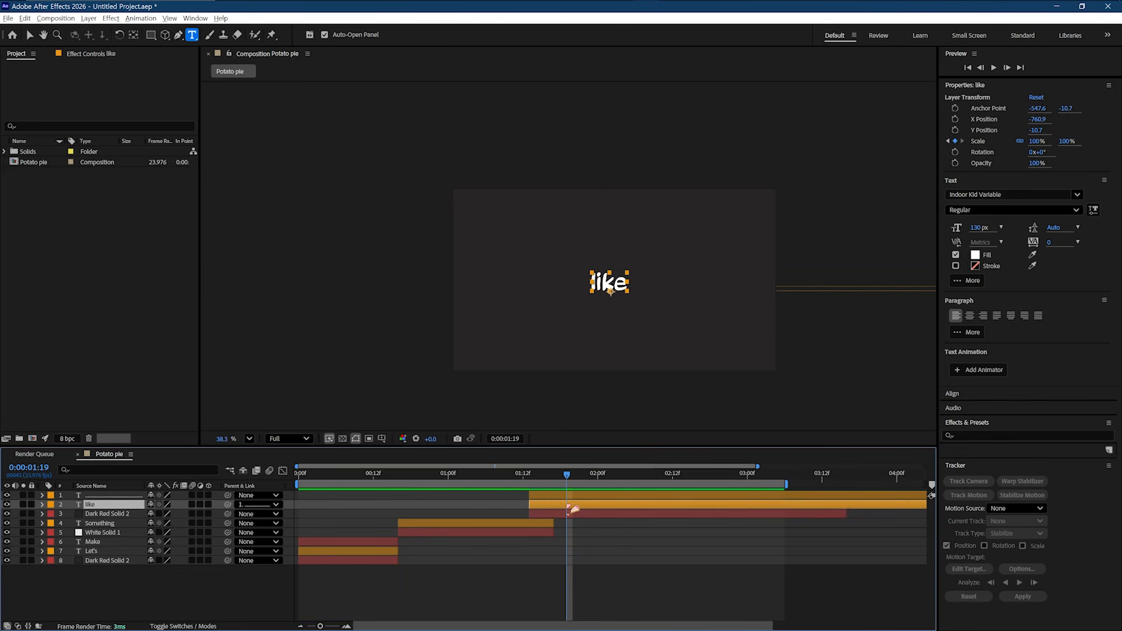
key(ctrl+d)
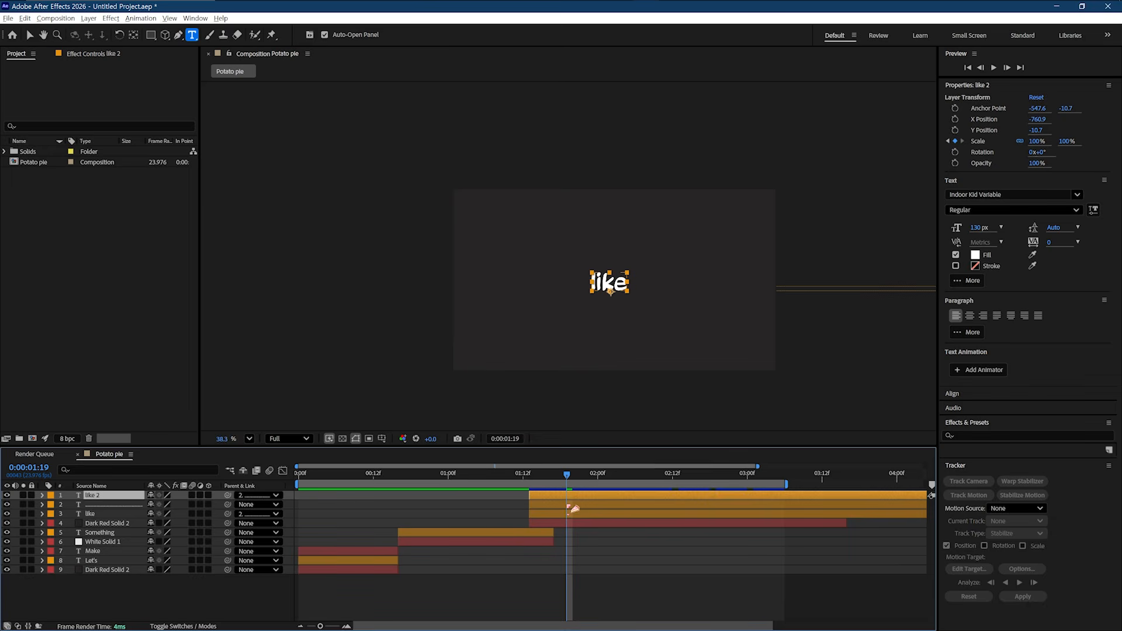
double_click(619, 286)
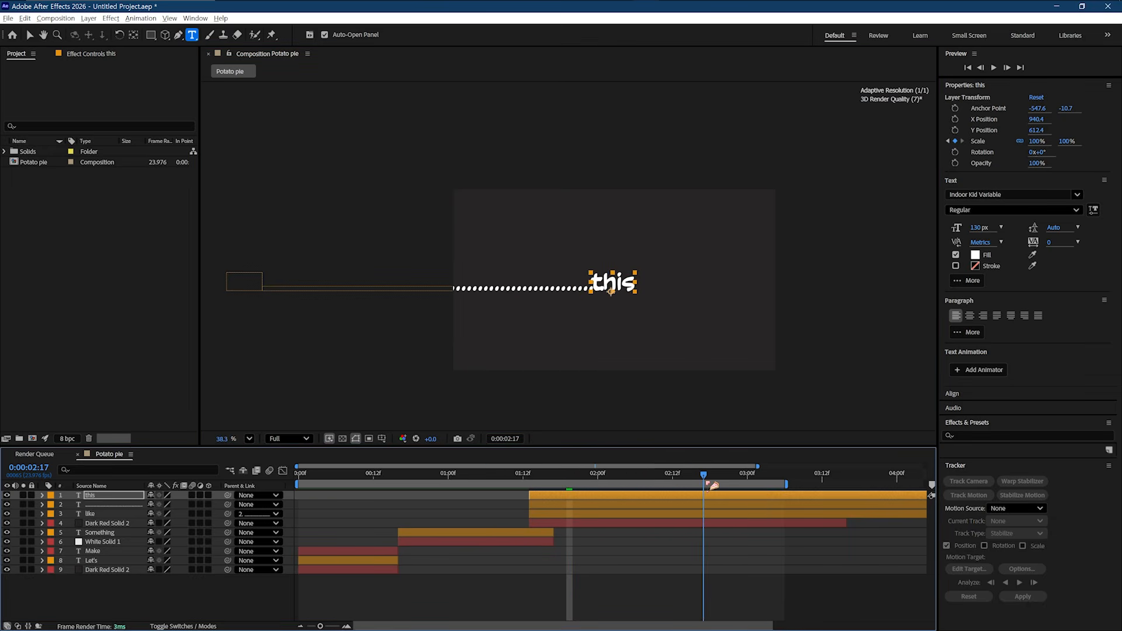
Step: Place the word this directly after the last dot around 0:00:02:18 and parent its layer to the dots layer
drag(709, 475, 718, 487)
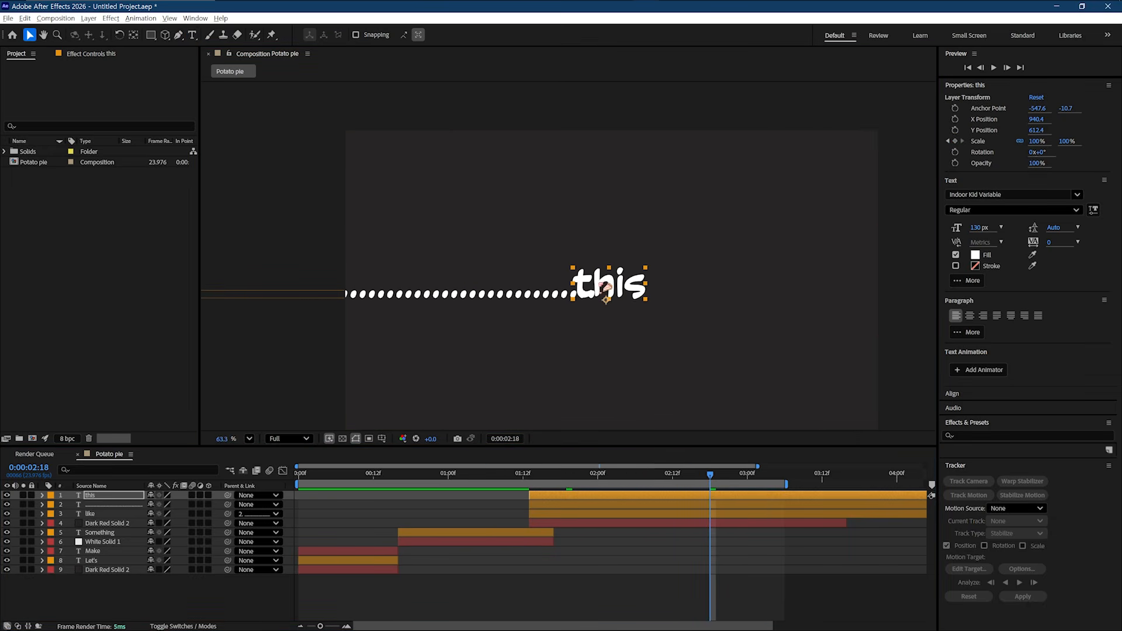
drag(601, 284, 615, 284)
drag(494, 387, 326, 393)
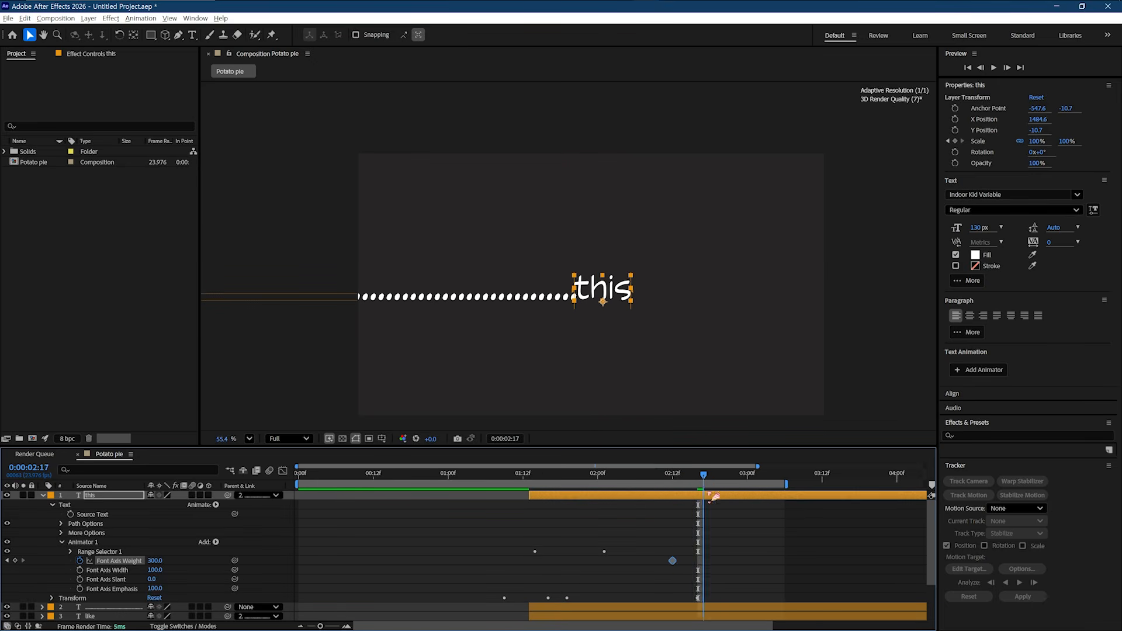
Step: Shift the this layer's Font Axis Weight keyframe to about 0:00:02:16 and raise the weight to 800
click(723, 475)
drag(672, 561, 698, 561)
drag(155, 561, 193, 560)
drag(723, 476, 698, 478)
Step: Animate the this layer's Range Selector Start to 100% by 0:00:02:23, with End trailing it, so the weight sweeps across the letters
click(71, 551)
mouse_move(153, 560)
mouse_down()
mouse_move(169, 560)
mouse_move(156, 571)
mouse_up()
click(710, 478)
key(ctrl+z)
key(ctrl+z)
click(699, 478)
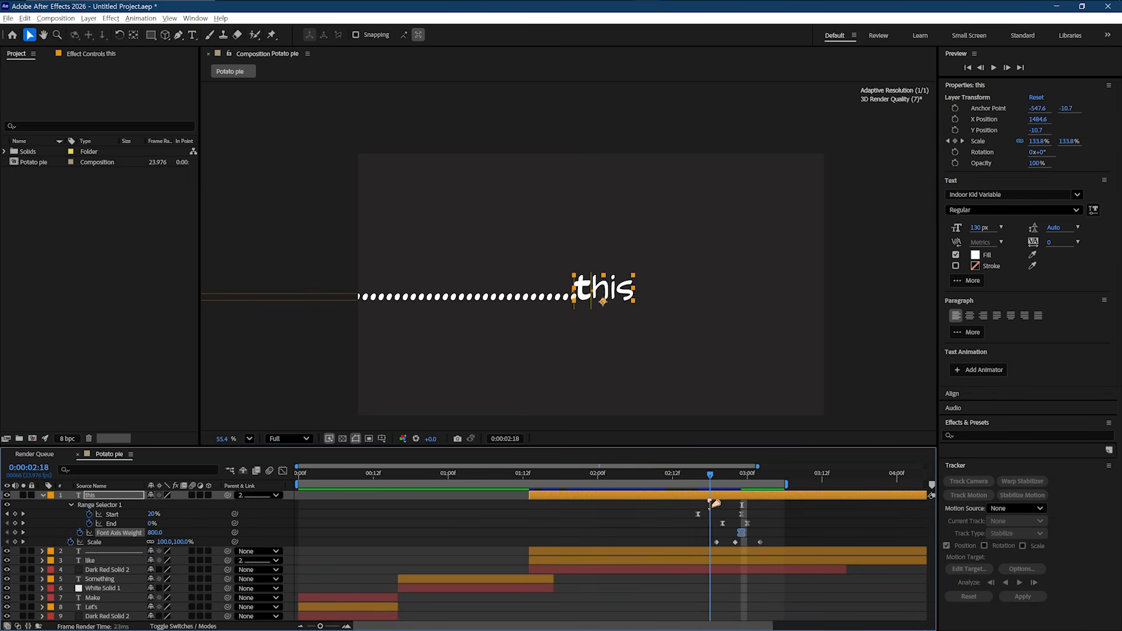
drag(709, 501, 730, 522)
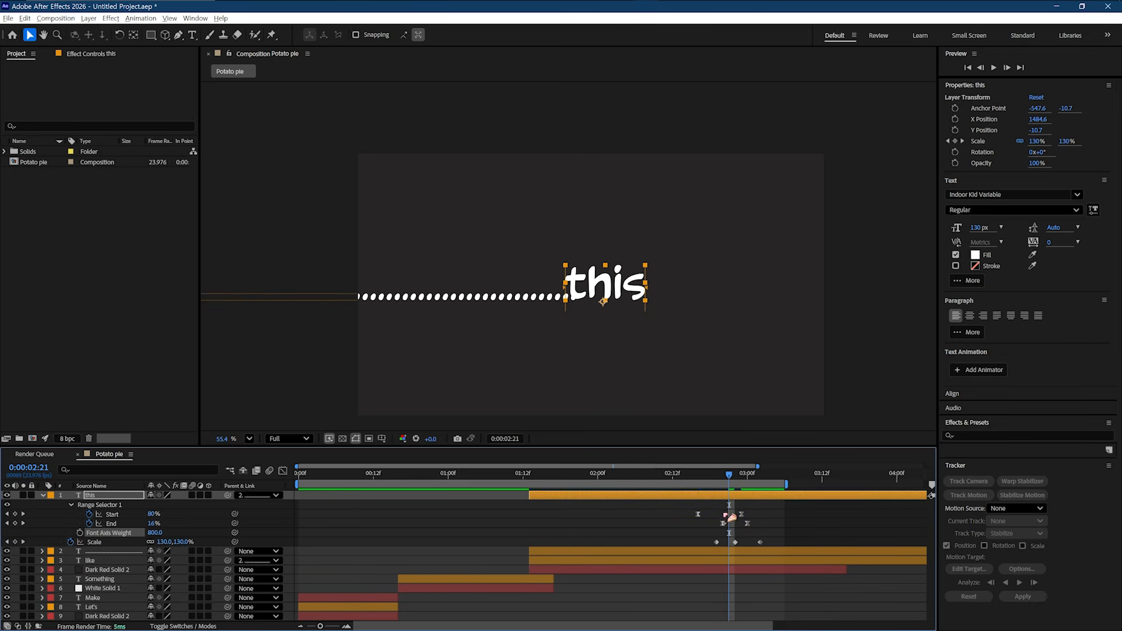
drag(731, 480, 750, 501)
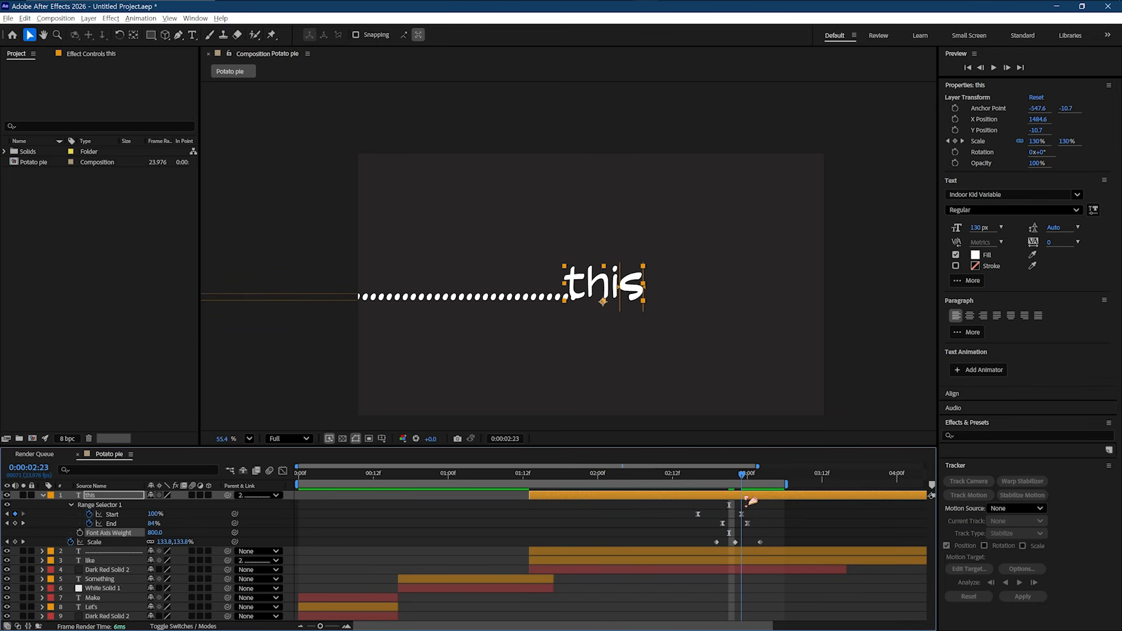